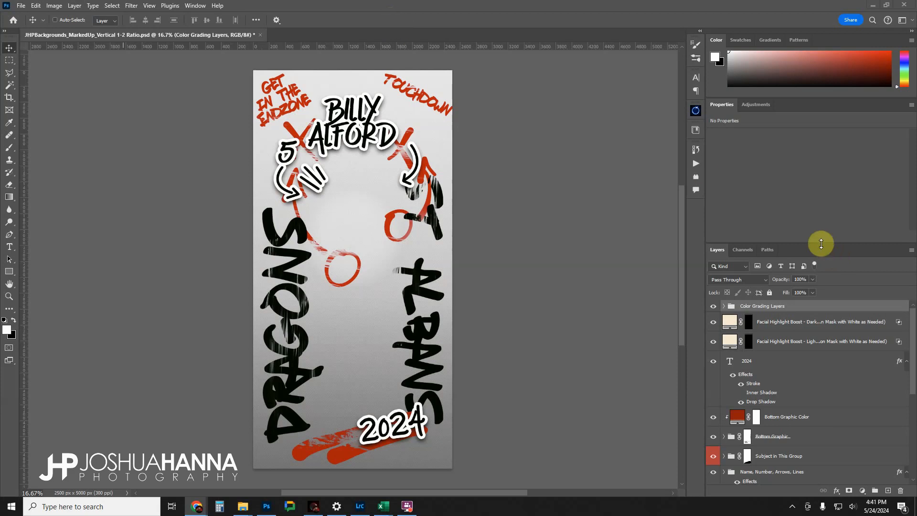
- Give the layer list more height, expand the Color Grading Layers group, and review its three Color Grade layers
{"action": "left_click_drag", "start_coordinate": [819, 242], "coordinate": [808, 163]}
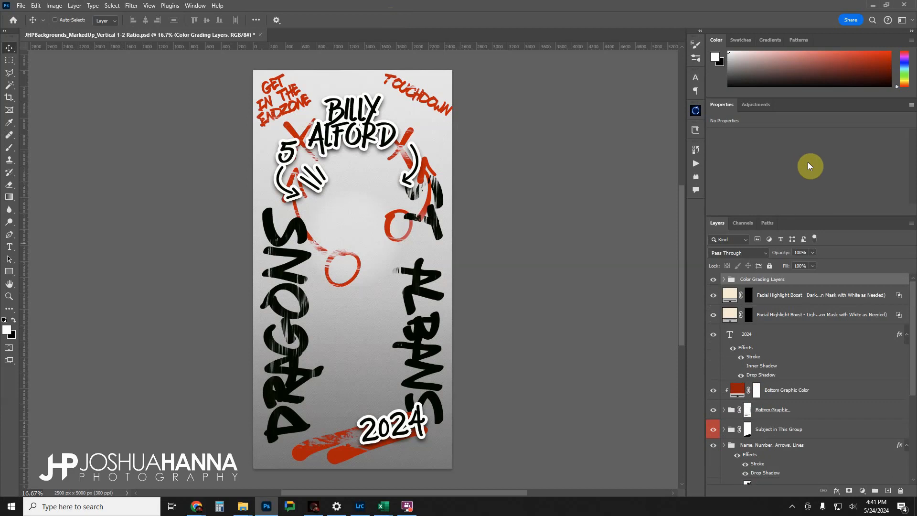
{"action": "left_click", "coordinate": [724, 280]}
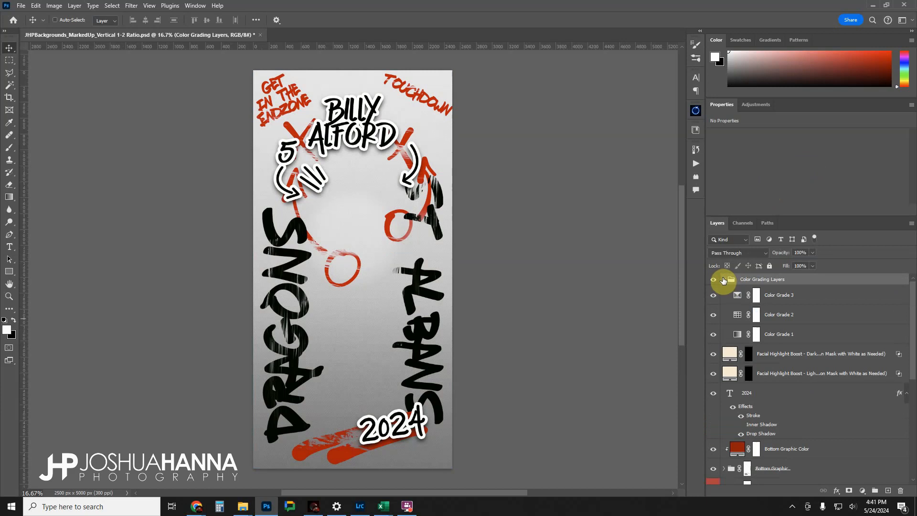
{"action": "left_click", "coordinate": [784, 309]}
{"action": "left_click", "coordinate": [768, 294]}
{"action": "left_click", "coordinate": [766, 316]}
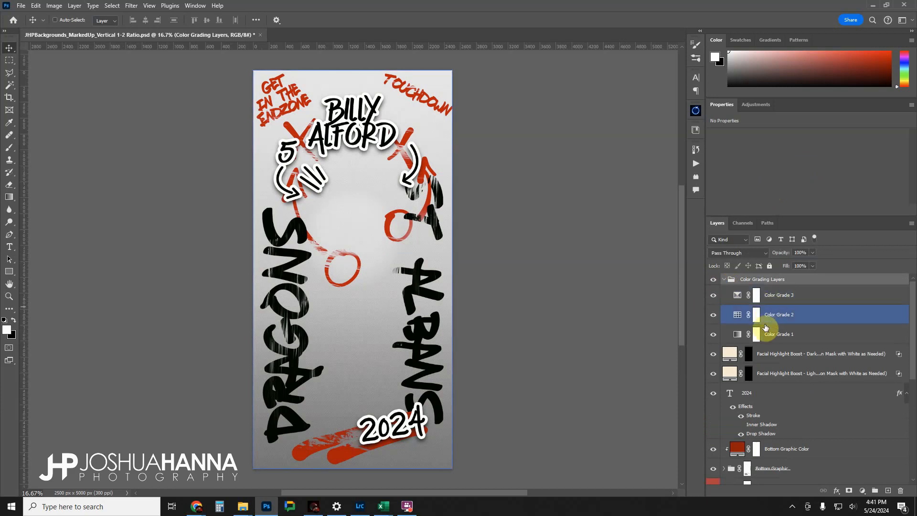
{"action": "left_click", "coordinate": [775, 296]}
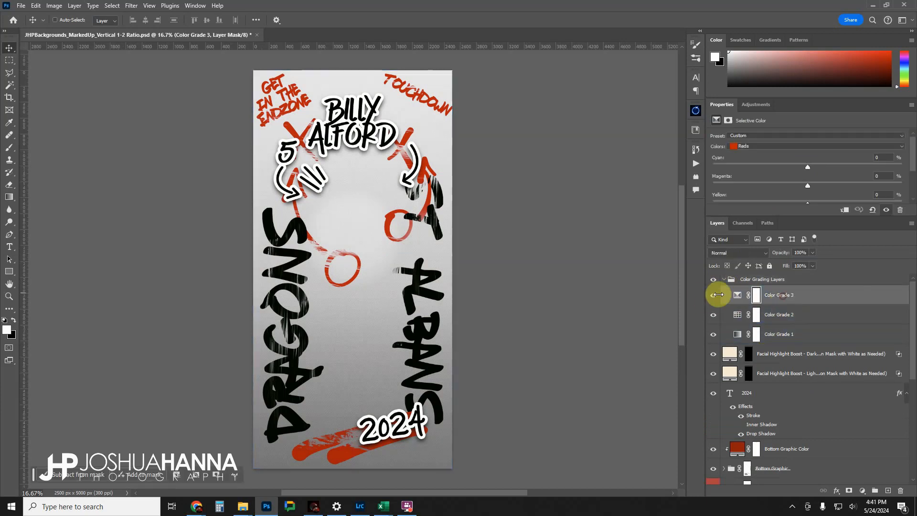
{"action": "left_click", "coordinate": [713, 315]}
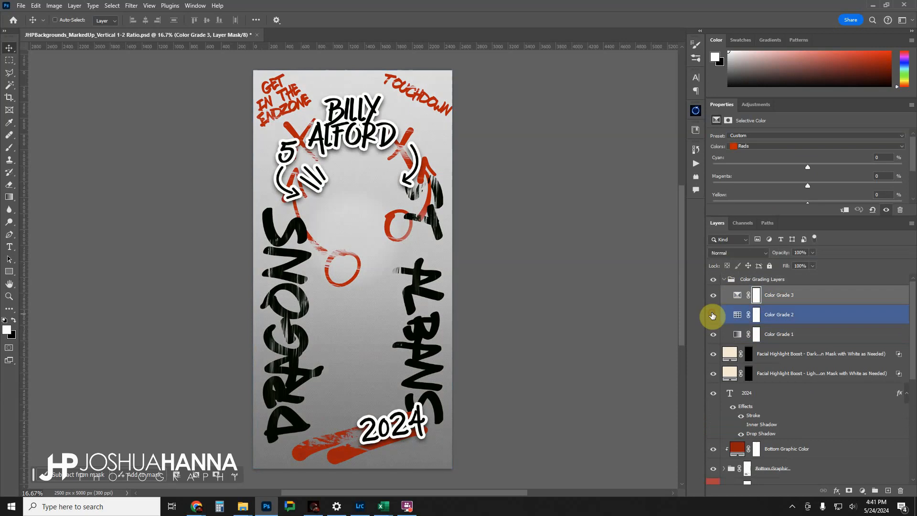
{"action": "left_click", "coordinate": [713, 333]}
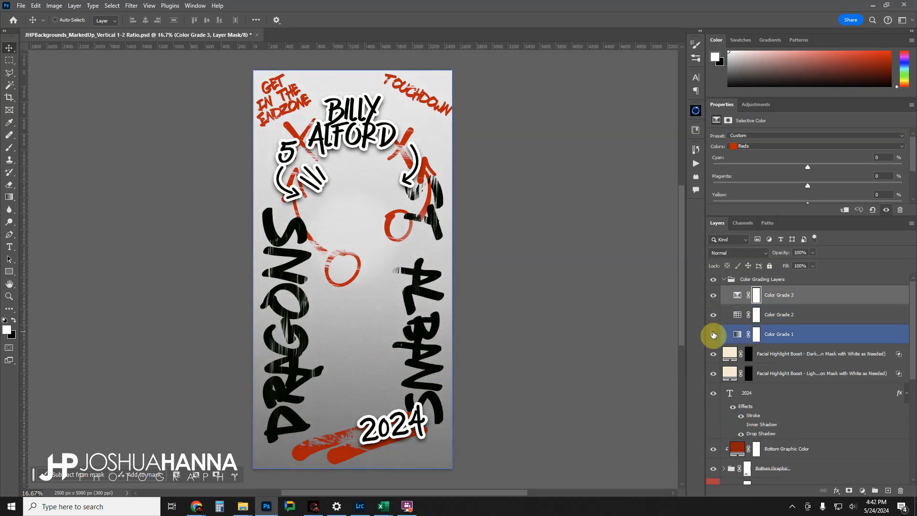
{"action": "left_click", "coordinate": [806, 311]}
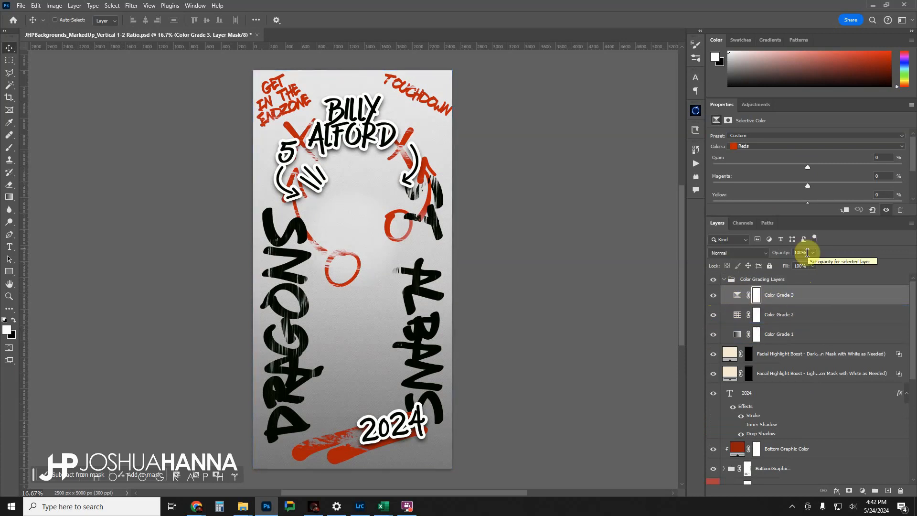
- Collapse the Color Grading Layers group
{"action": "left_click", "coordinate": [724, 281]}
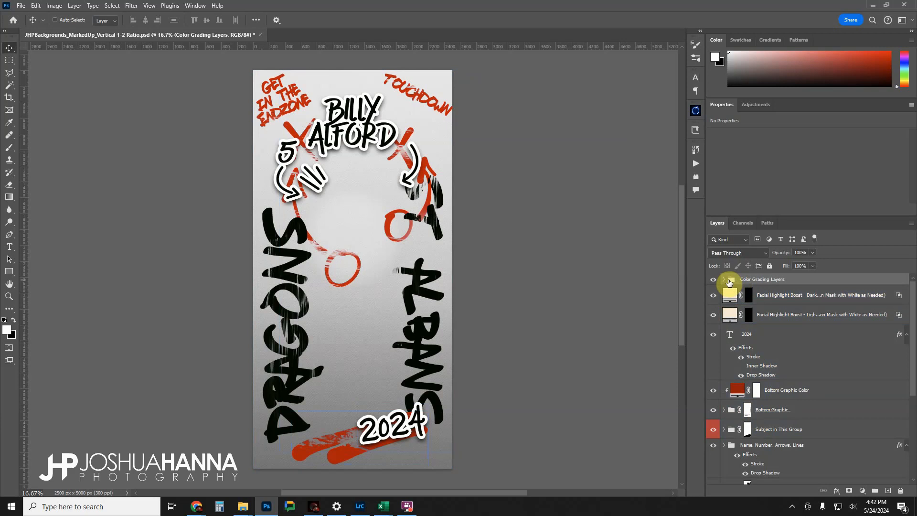
{"action": "left_click", "coordinate": [724, 280]}
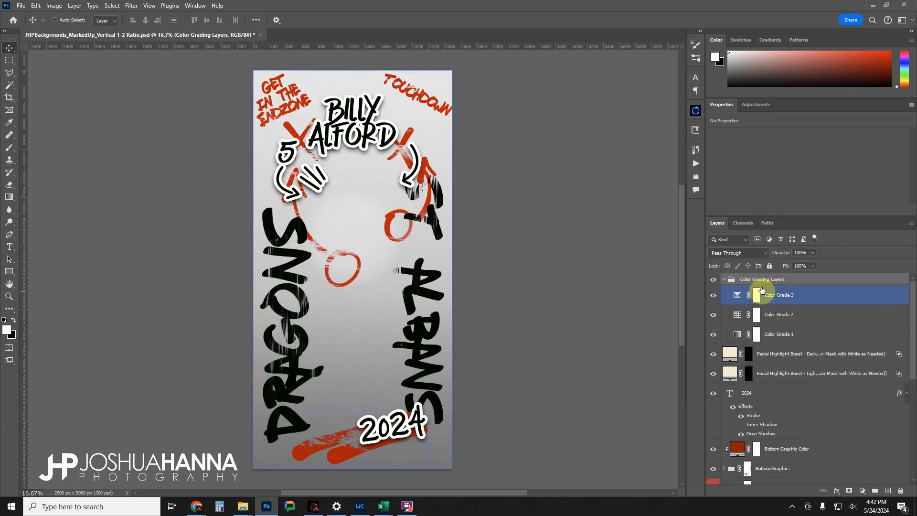
{"action": "left_click", "coordinate": [724, 279]}
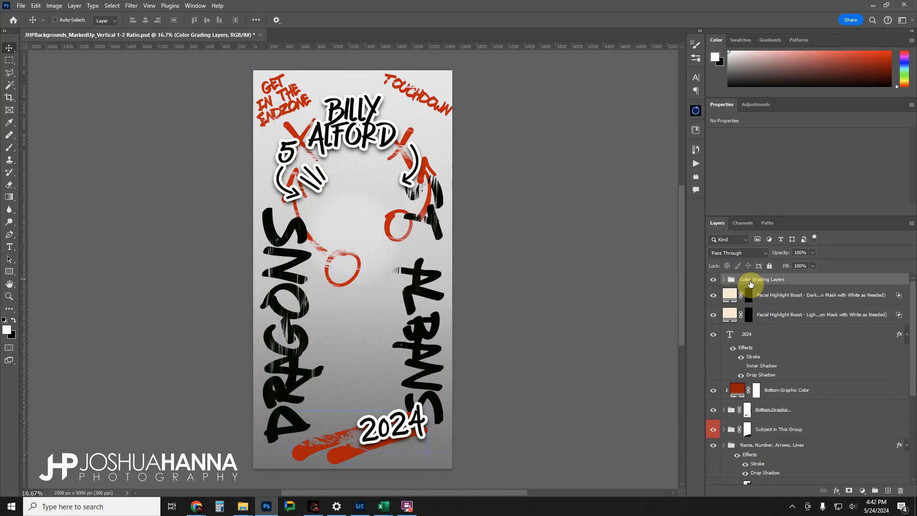
- Review the darker-skin and lighter-skin Facial Highlight Boost layers, widening the layer list so their full names can be read
{"action": "left_click", "coordinate": [764, 299]}
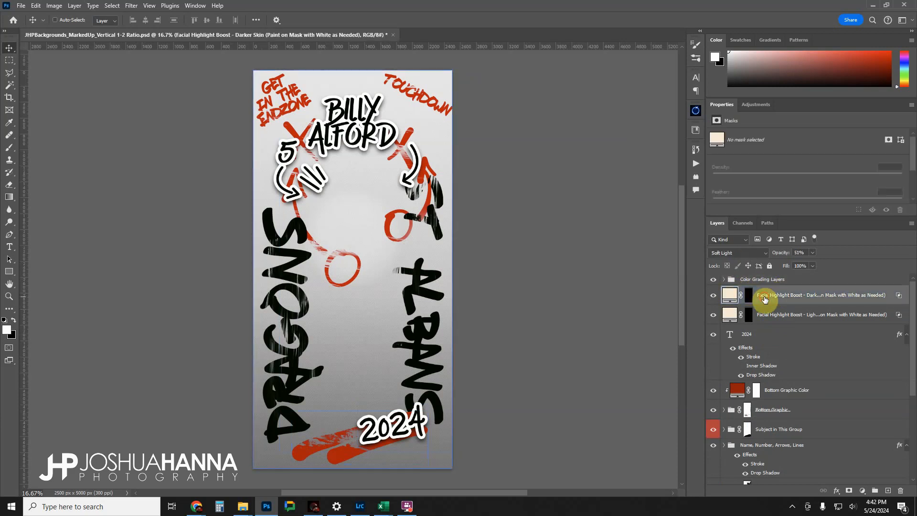
{"action": "left_click", "coordinate": [764, 319]}
{"action": "left_click", "coordinate": [764, 295]}
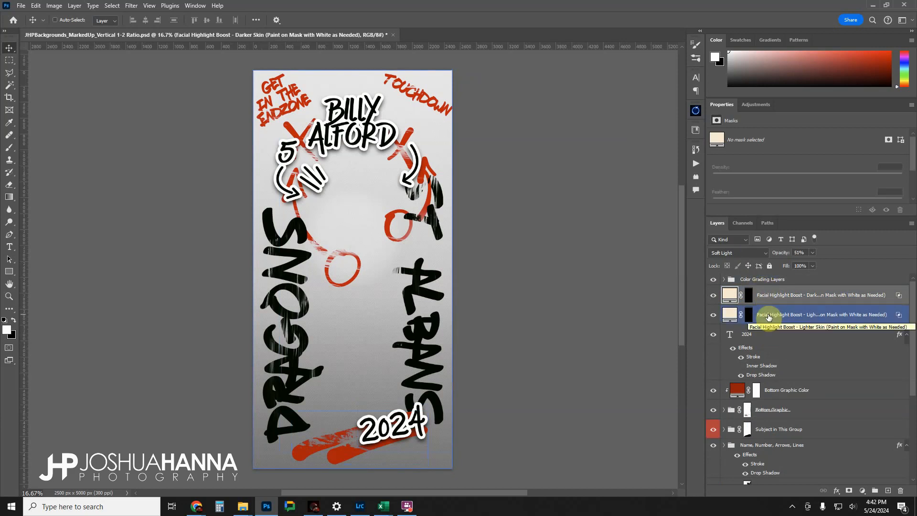
{"action": "left_click", "coordinate": [764, 315]}
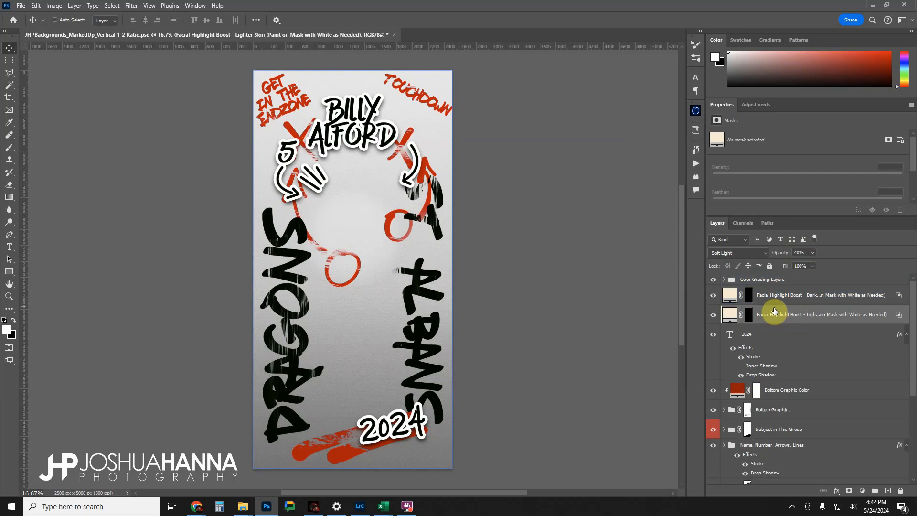
{"action": "left_click_drag", "start_coordinate": [705, 317], "coordinate": [677, 338]}
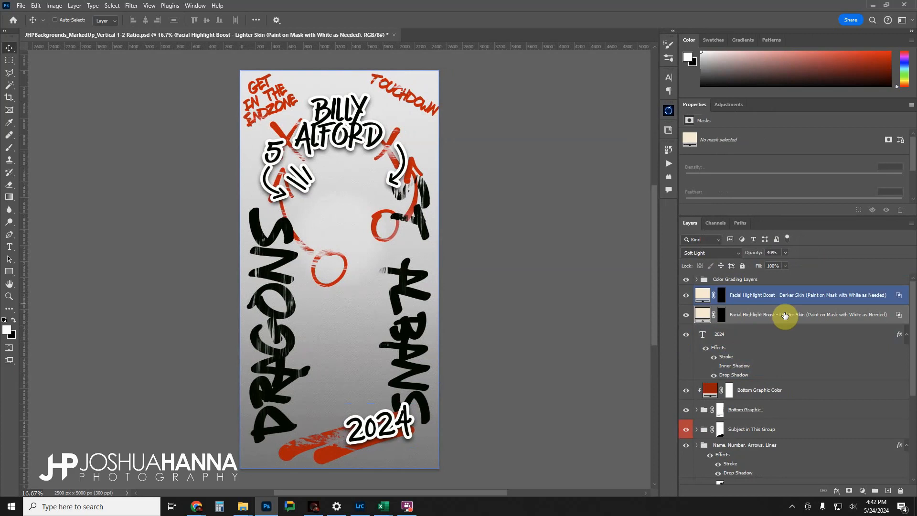
{"action": "left_click", "coordinate": [747, 295]}
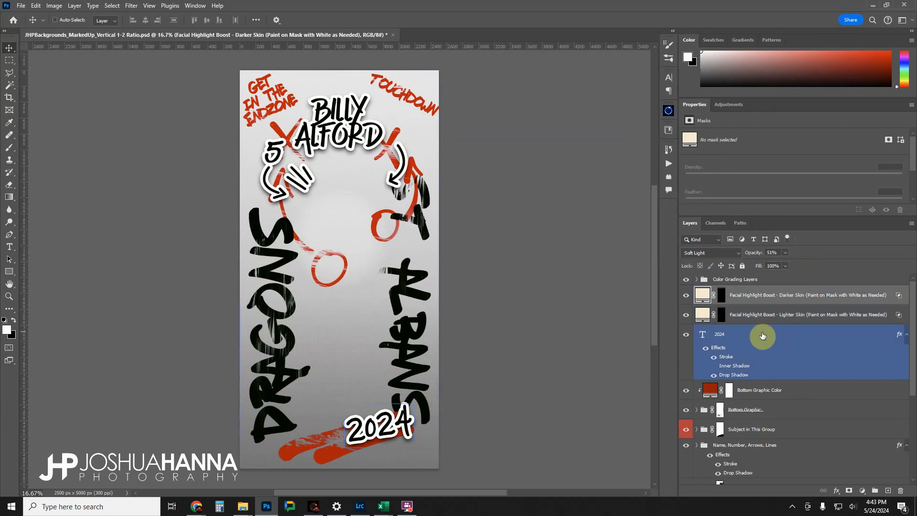
- Select the 2024 text layer and preview it with its Stroke and Drop Shadow effects each switched off and back on
{"action": "left_click", "coordinate": [752, 335]}
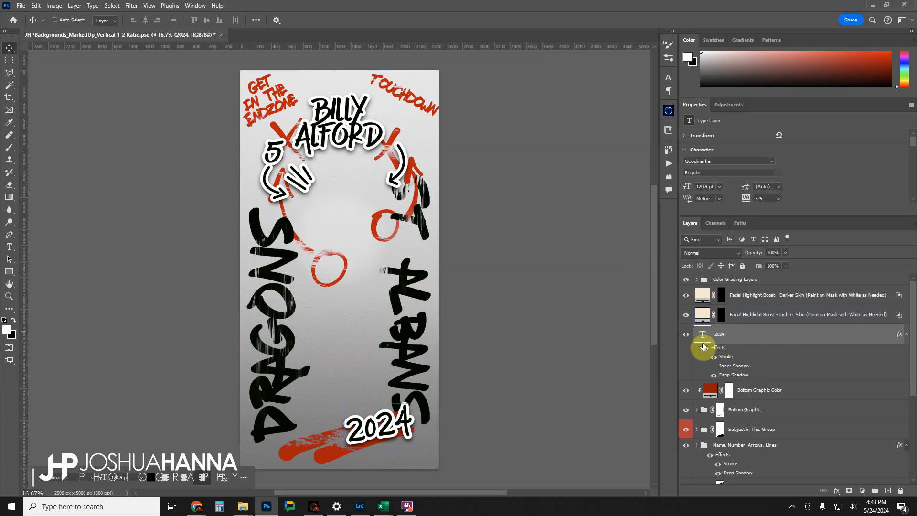
{"action": "scroll", "coordinate": [721, 336], "scroll_direction": "down", "scroll_amount": 1}
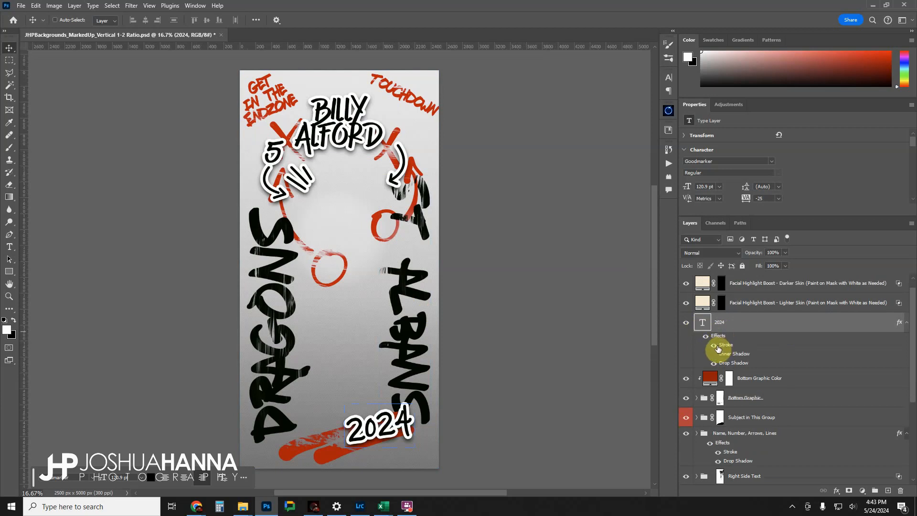
{"action": "left_click", "coordinate": [714, 345]}
{"action": "left_click", "coordinate": [714, 345]}
{"action": "left_click", "coordinate": [714, 363]}
{"action": "left_click", "coordinate": [714, 363]}
- Try different stroke colors on the 2024 text, including red d50202 sampled from the circle graphic, and discard the layer style changes
{"action": "left_click", "coordinate": [728, 347]}
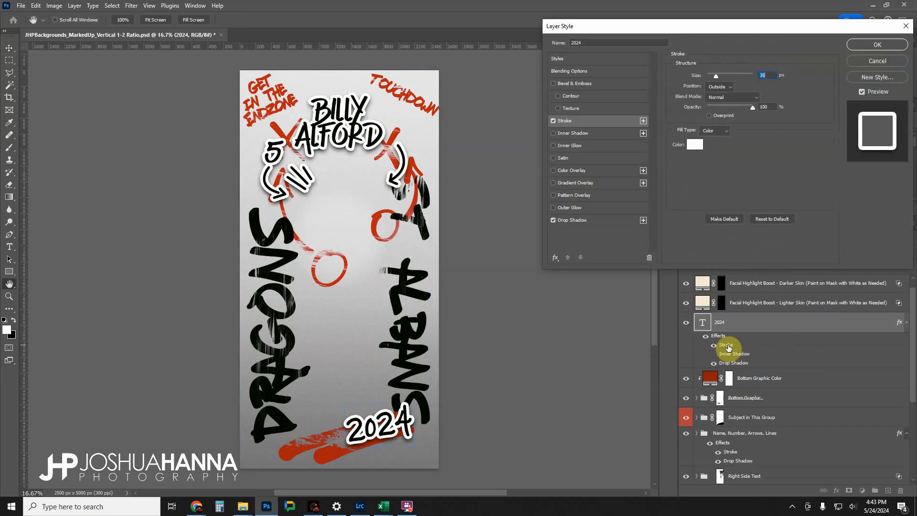
{"action": "left_click_drag", "start_coordinate": [704, 29], "coordinate": [635, 49]}
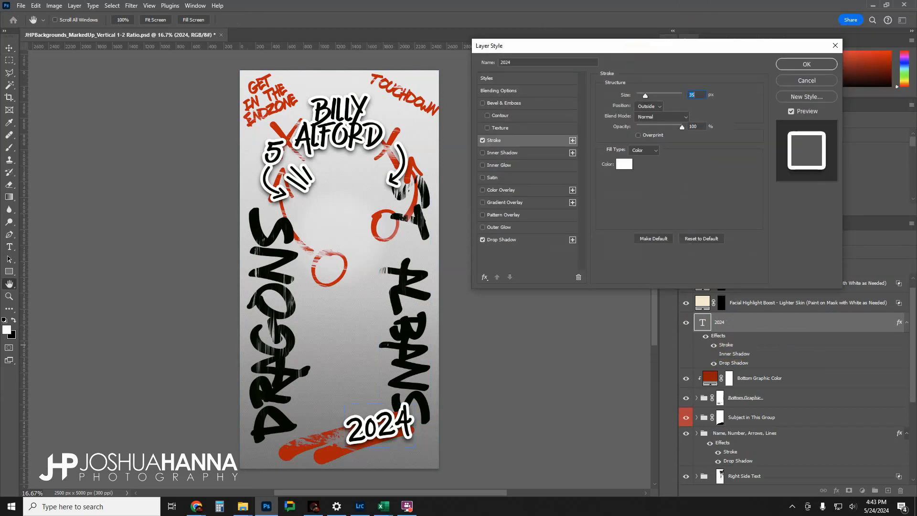
{"action": "left_click", "coordinate": [625, 166]}
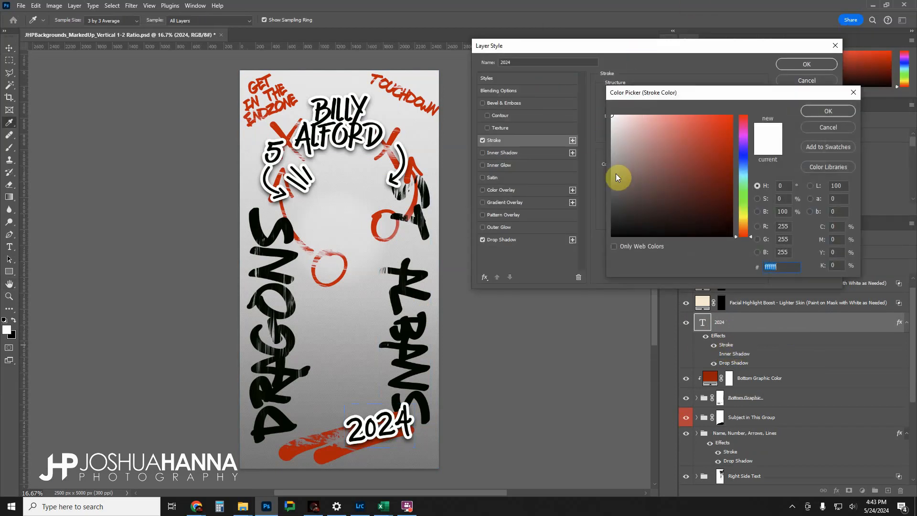
{"action": "left_click_drag", "start_coordinate": [686, 159], "coordinate": [737, 149]}
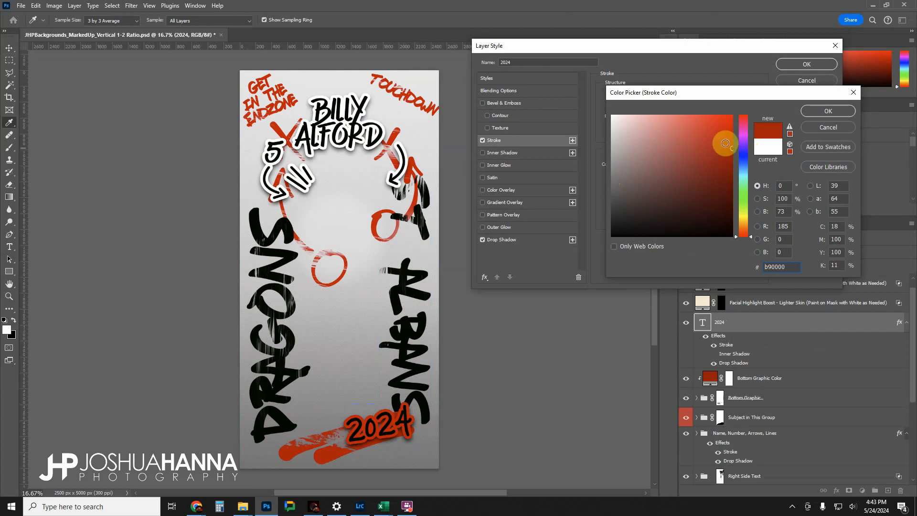
{"action": "mouse_move", "coordinate": [686, 209]}
{"action": "left_mouse_down"}
{"action": "mouse_move", "coordinate": [679, 227]}
{"action": "mouse_move", "coordinate": [678, 156]}
{"action": "left_mouse_up"}
{"action": "left_click_drag", "start_coordinate": [742, 162], "coordinate": [749, 208]}
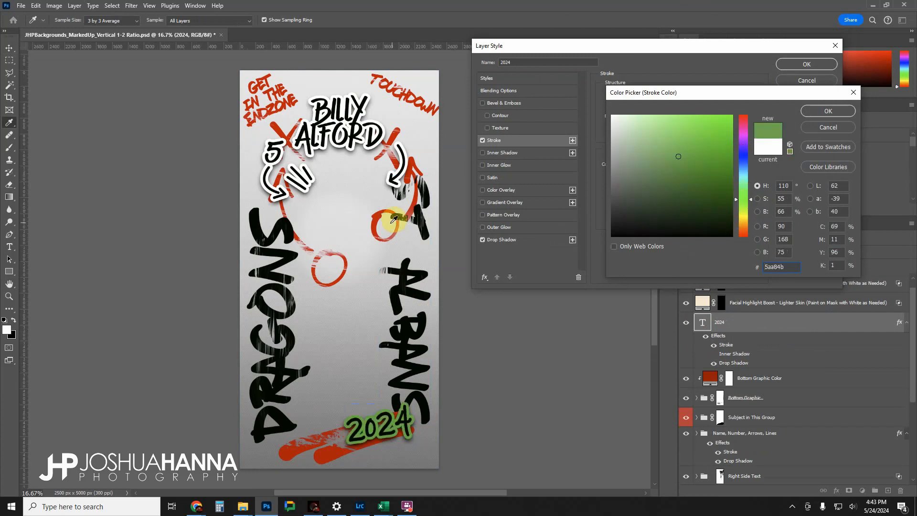
{"action": "left_click", "coordinate": [377, 213]}
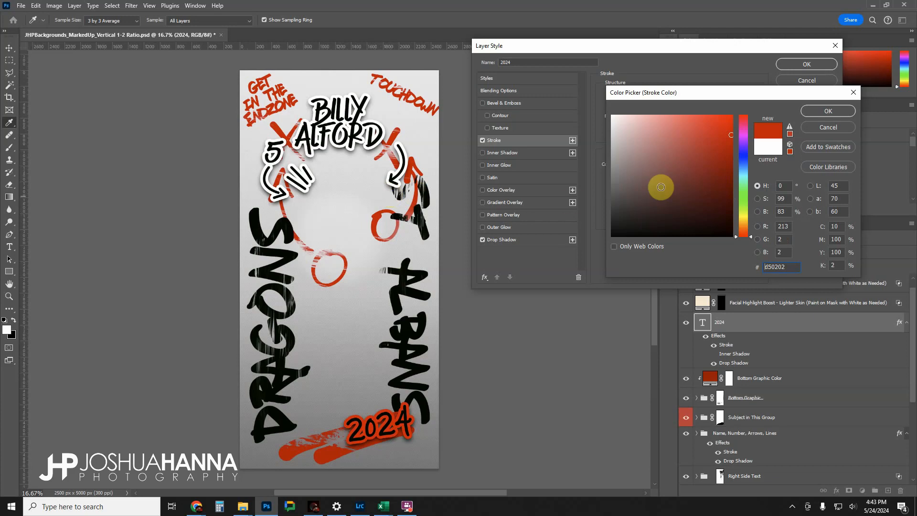
{"action": "left_click", "coordinate": [824, 112]}
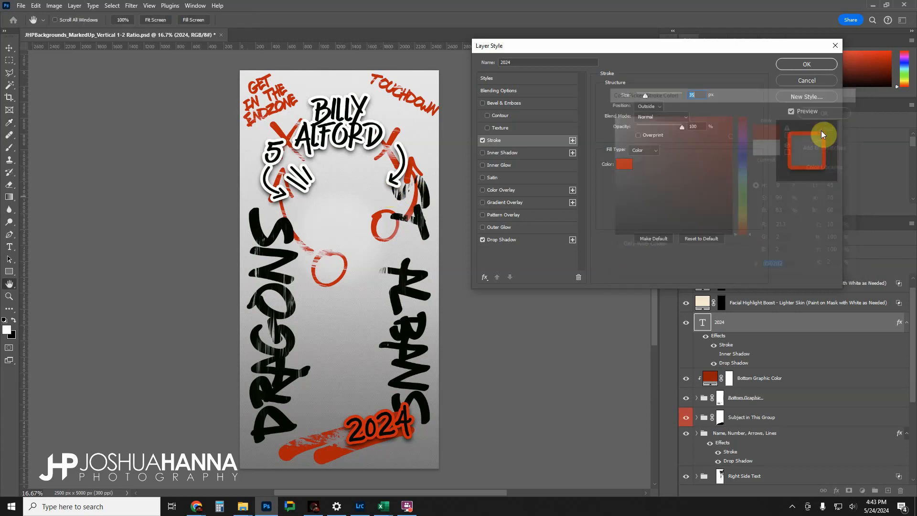
{"action": "left_click", "coordinate": [807, 79]}
- Select the Bottom Graphic Color layer and compare the artwork with that layer hidden and shown
{"action": "left_click", "coordinate": [717, 308]}
{"action": "scroll", "coordinate": [719, 308], "scroll_direction": "down", "scroll_amount": 3}
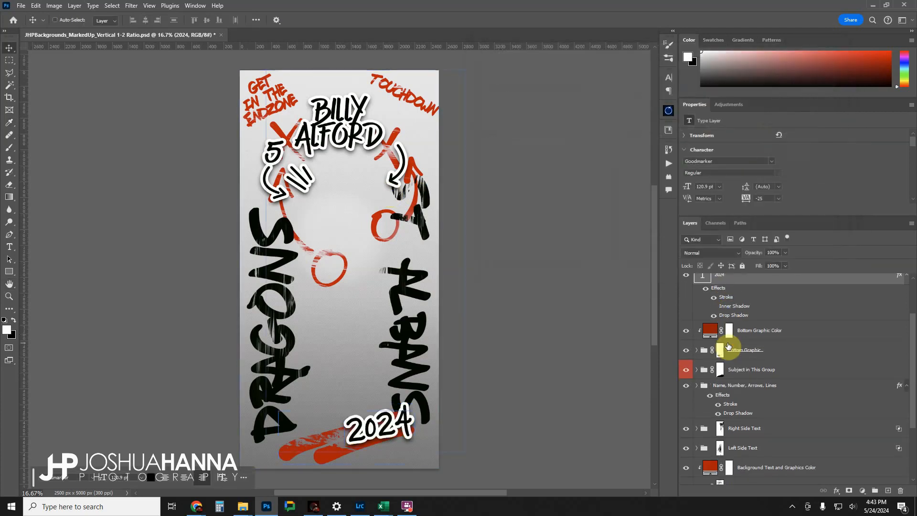
{"action": "left_click", "coordinate": [741, 308]}
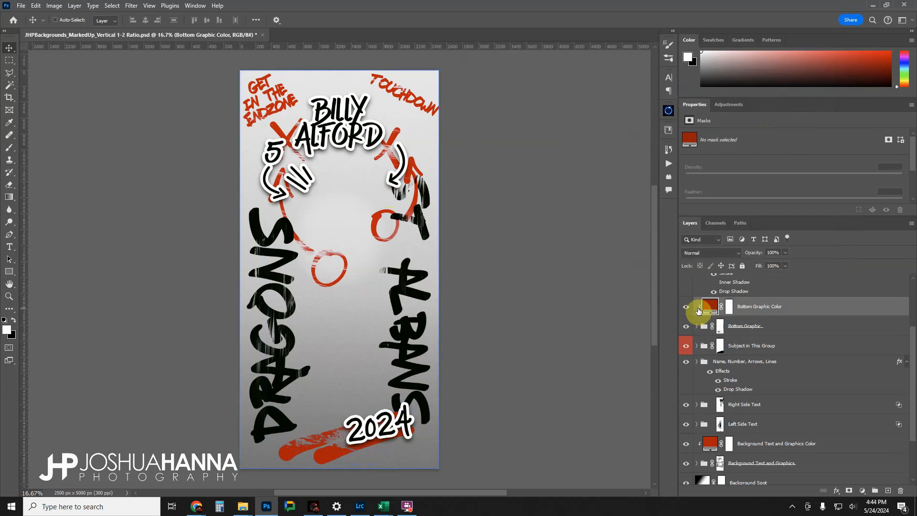
{"action": "left_click_drag", "start_coordinate": [702, 307], "coordinate": [310, 469]}
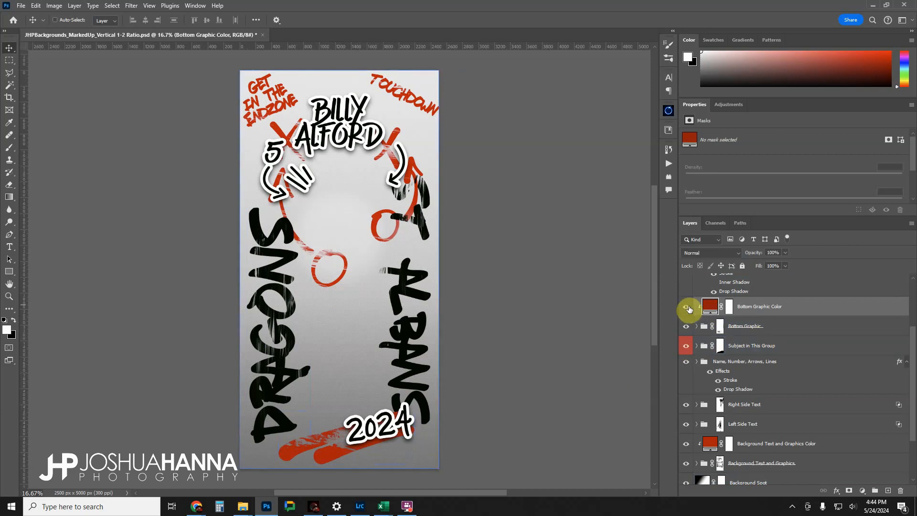
{"action": "left_click", "coordinate": [686, 307]}
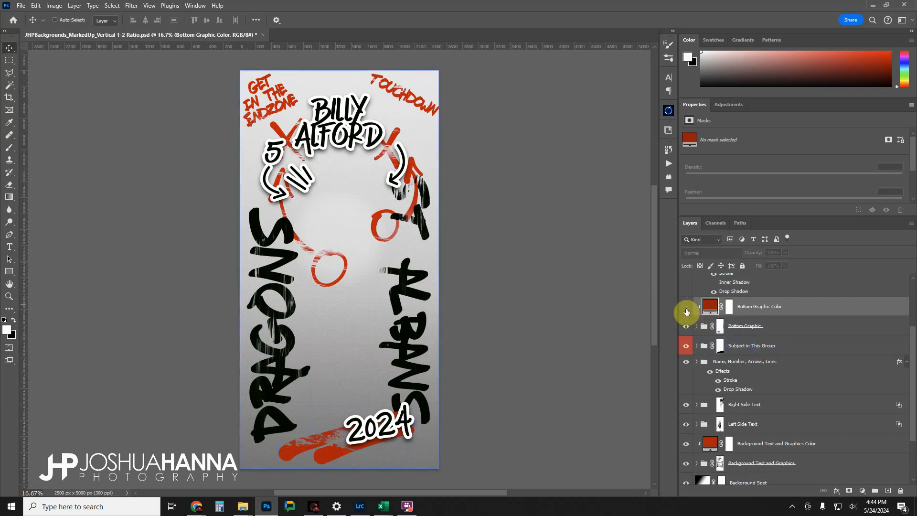
{"action": "left_click", "coordinate": [686, 307]}
{"action": "left_click", "coordinate": [687, 308]}
{"action": "left_click", "coordinate": [686, 311]}
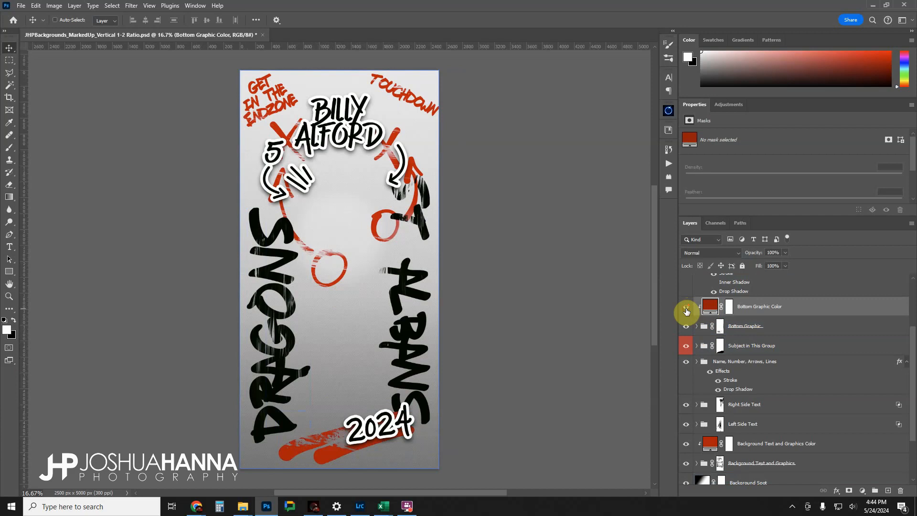
- Try green 43b250 as the fill color of the Bottom Graphic Color layer and discard the change
{"action": "double_click", "coordinate": [709, 307]}
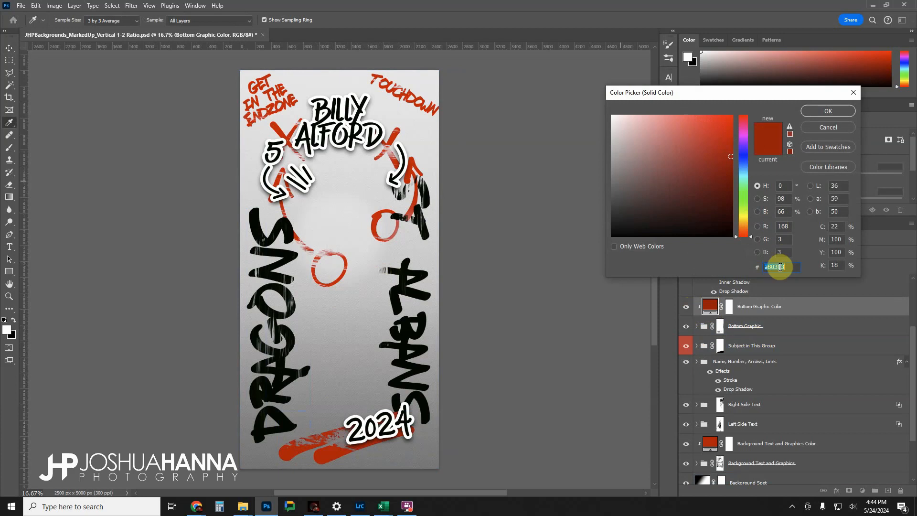
{"action": "left_click", "coordinate": [744, 194]}
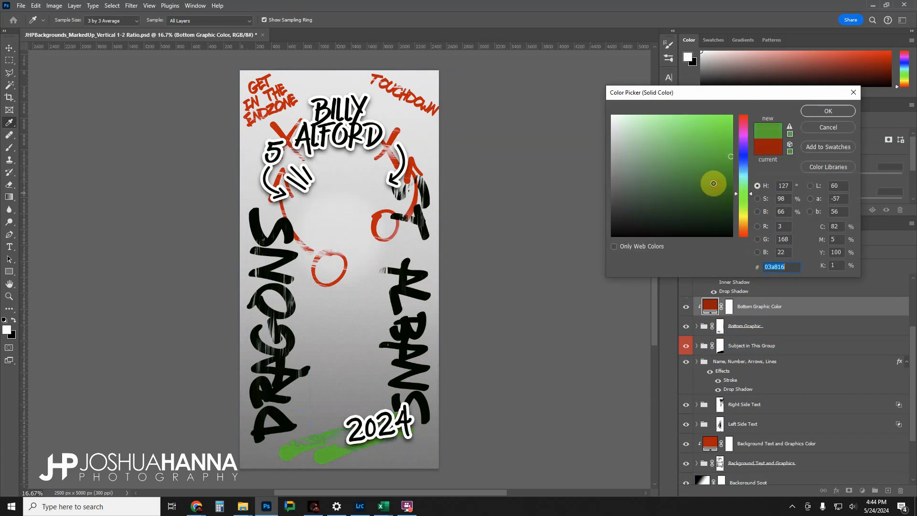
{"action": "left_click", "coordinate": [687, 151]}
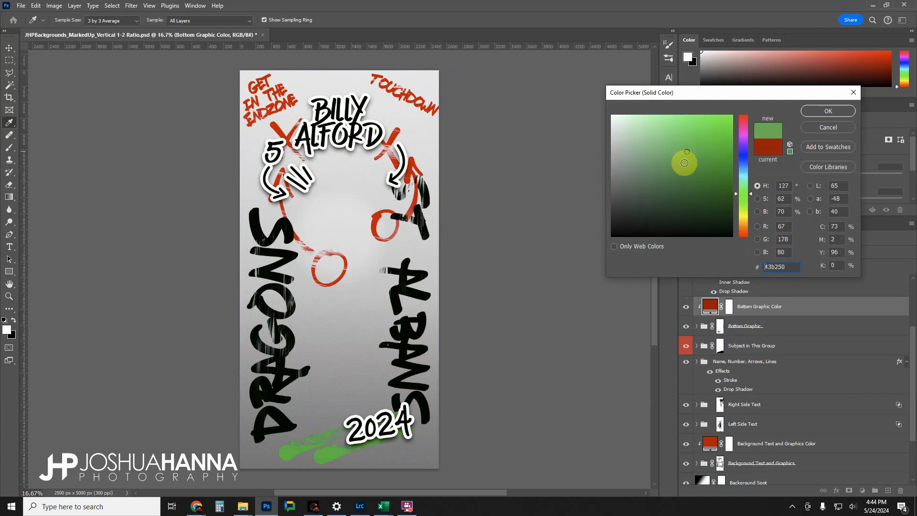
{"action": "left_click", "coordinate": [838, 128]}
- Check the Bottom Graphic group's contents and select the group's layer mask
{"action": "left_click", "coordinate": [693, 322]}
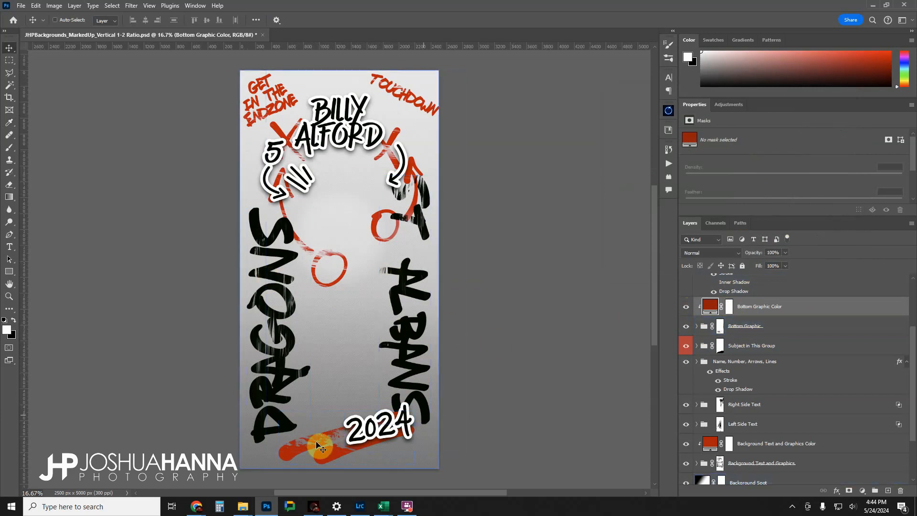
{"action": "left_click", "coordinate": [696, 326]}
{"action": "left_click", "coordinate": [696, 326]}
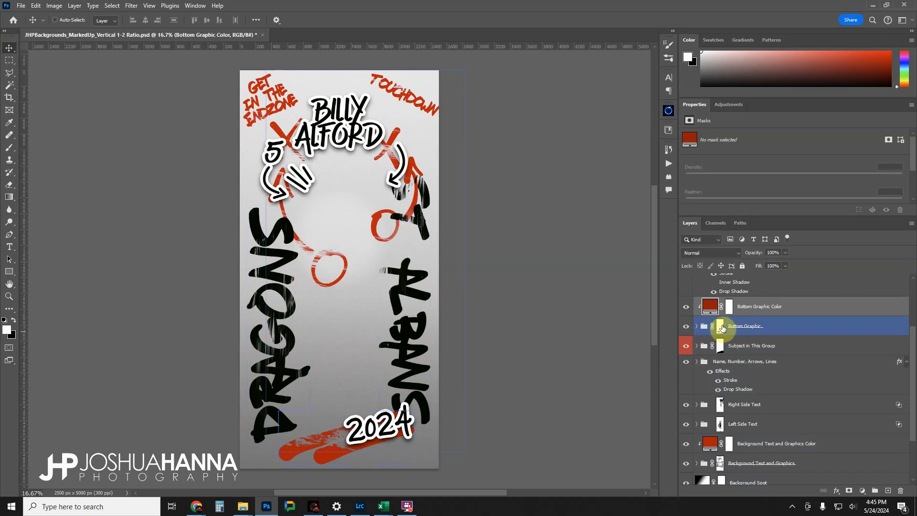
{"action": "left_click", "coordinate": [721, 329]}
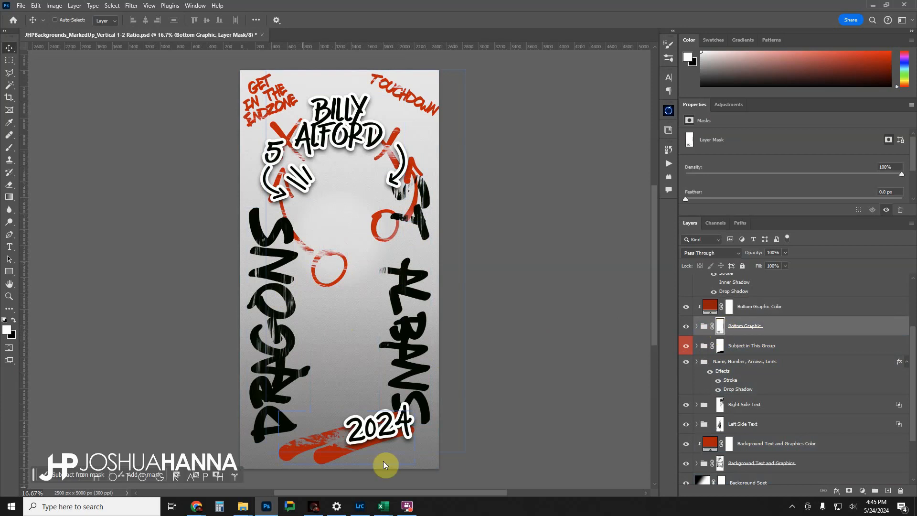
- Compare the artwork with the Bottom Graphic group hidden and shown, and with its layer mask disabled and re-enabled
{"action": "left_click", "coordinate": [687, 328]}
{"action": "left_click", "coordinate": [687, 328]}
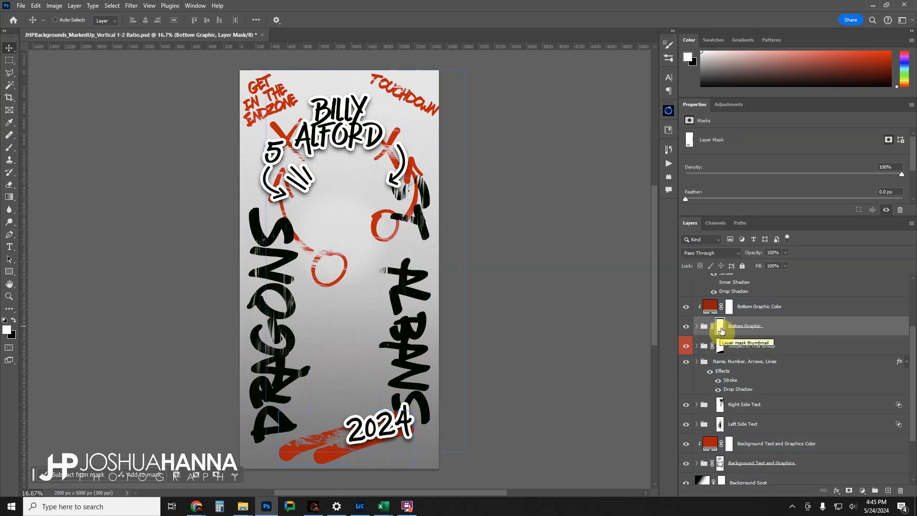
{"action": "left_click", "coordinate": [720, 328], "text": "shift"}
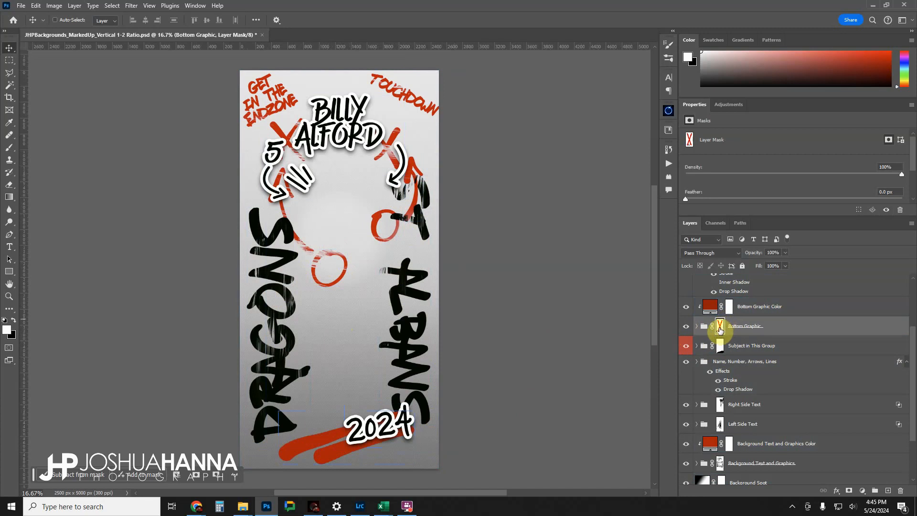
{"action": "left_click", "coordinate": [720, 328], "text": "shift"}
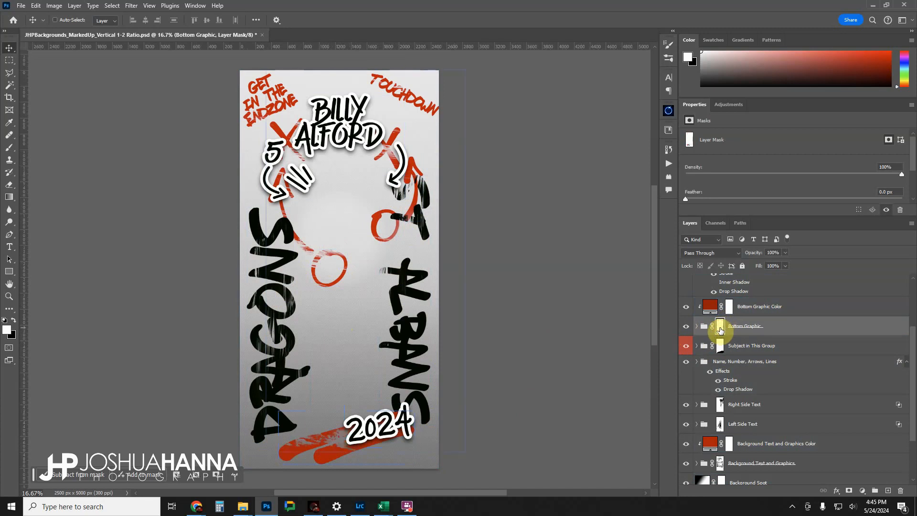
- Expand the outer and nested Subject in This Group folders and check the Subject Here and Extracted Image layers
{"action": "left_click", "coordinate": [752, 346]}
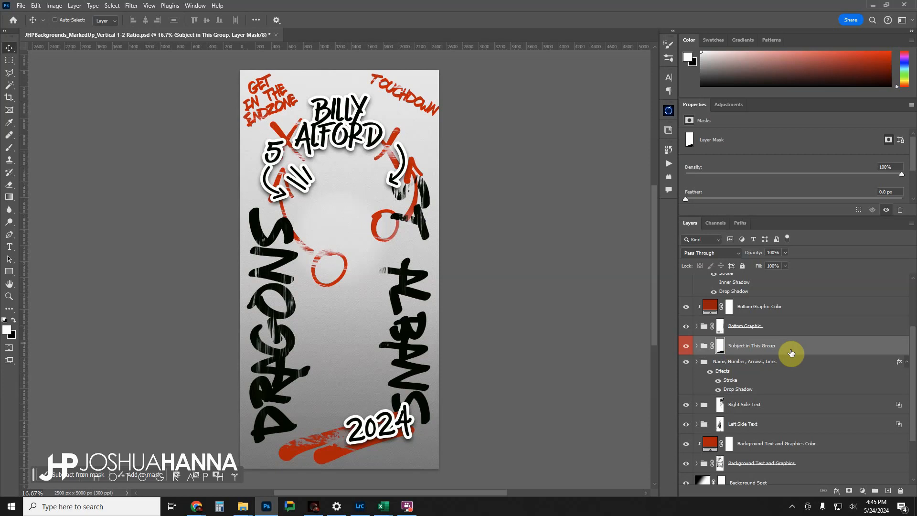
{"action": "left_click", "coordinate": [697, 347]}
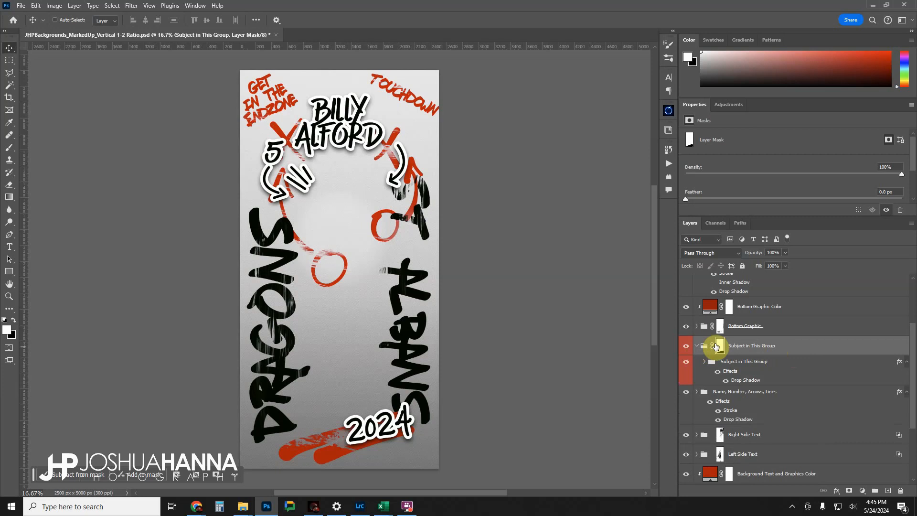
{"action": "left_click", "coordinate": [748, 363]}
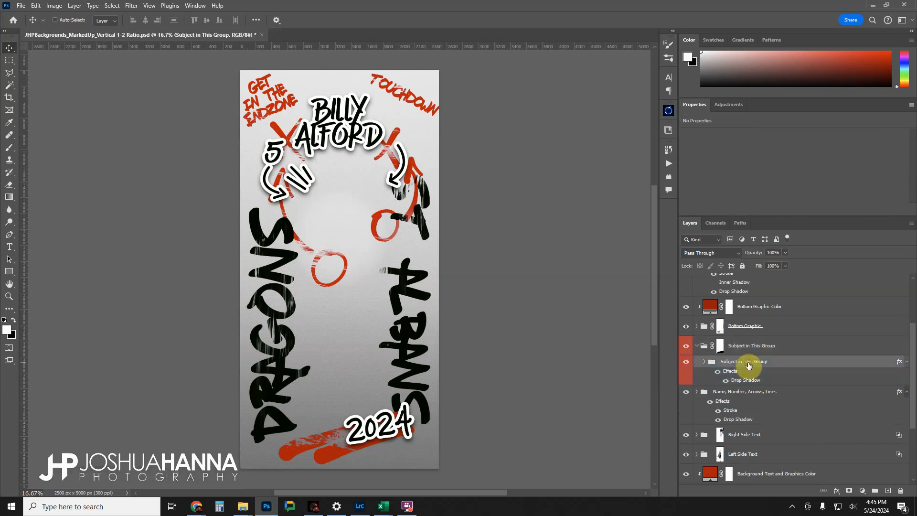
{"action": "left_click", "coordinate": [705, 363]}
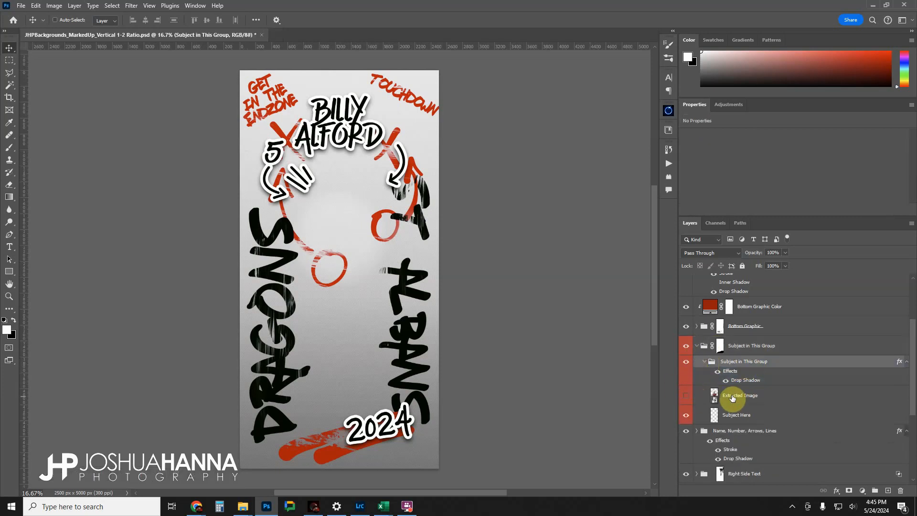
{"action": "left_click", "coordinate": [733, 416]}
{"action": "left_click", "coordinate": [750, 395]}
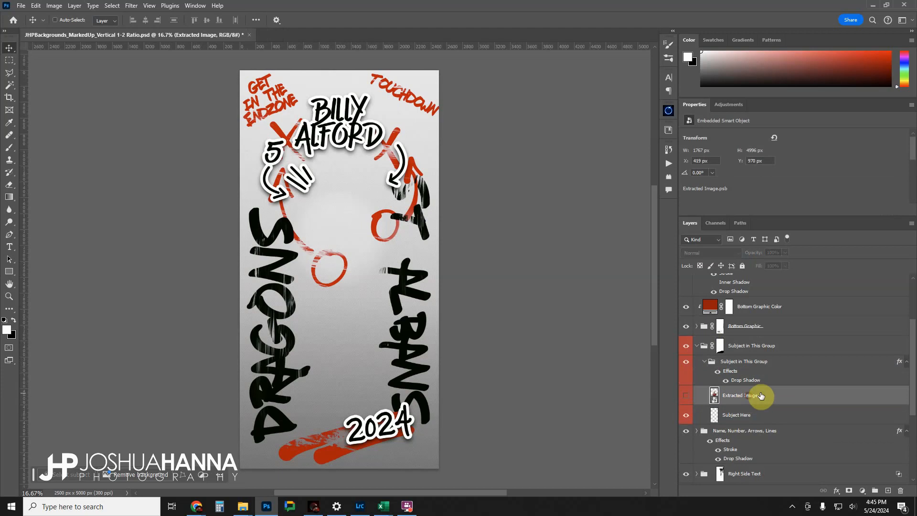
- Preview the Extracted Image layer, hide it again, and inspect the layer mask of the outer Subject in This Group folder
{"action": "left_click", "coordinate": [685, 395]}
{"action": "left_click", "coordinate": [688, 396]}
{"action": "left_click", "coordinate": [721, 413]}
{"action": "left_click", "coordinate": [719, 346]}
{"action": "left_click", "coordinate": [706, 364]}
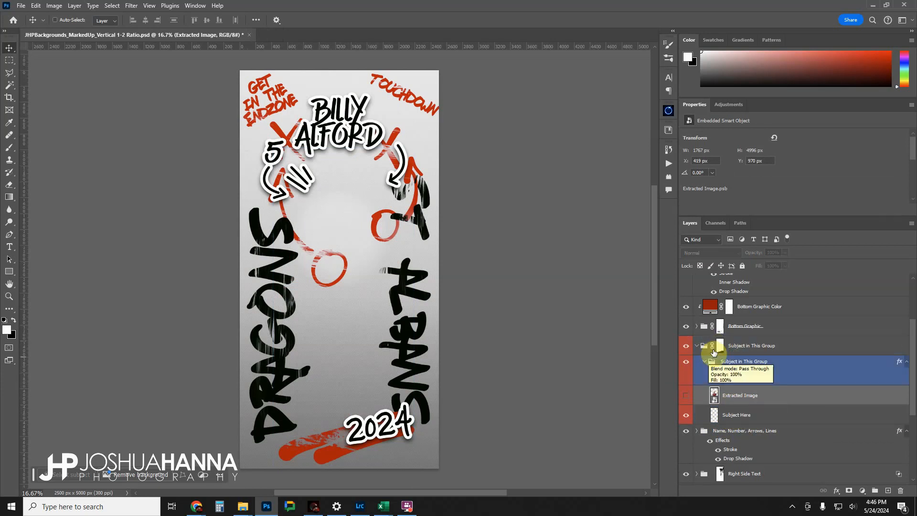
{"action": "left_click", "coordinate": [705, 364]}
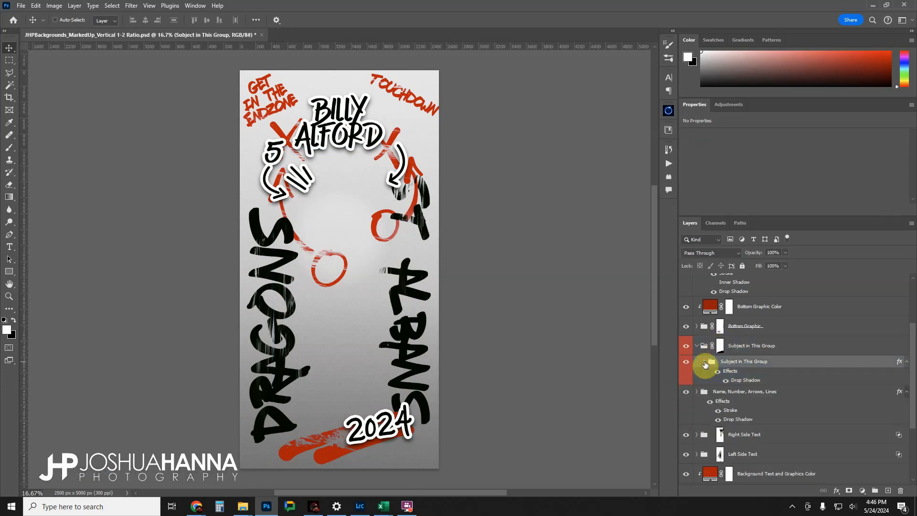
{"action": "left_click", "coordinate": [715, 352]}
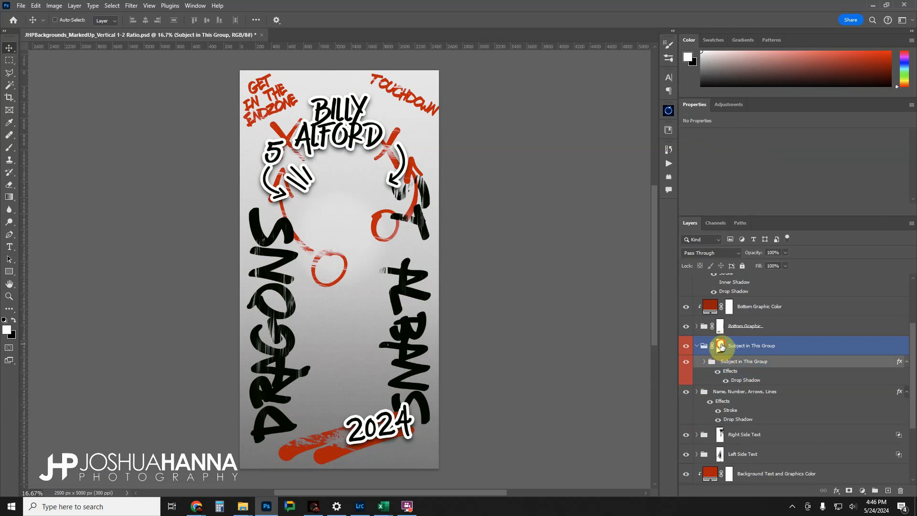
{"action": "left_click", "coordinate": [721, 346]}
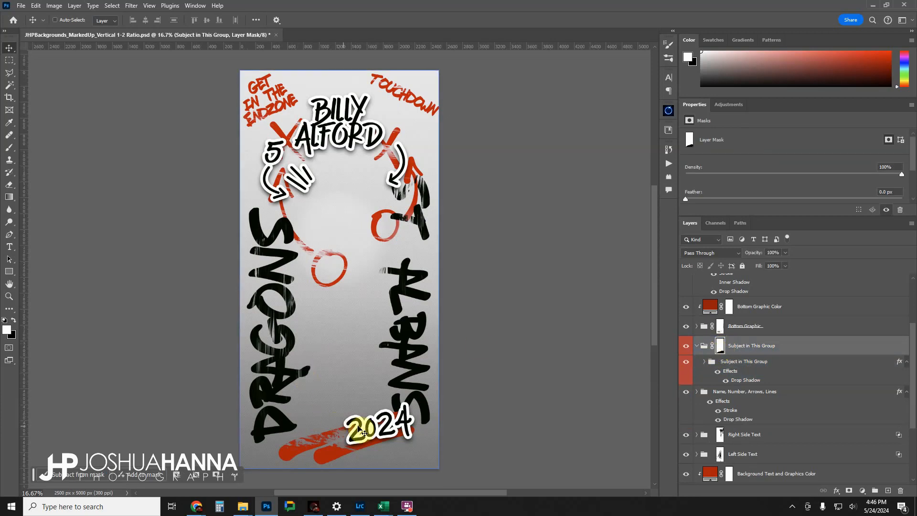
- Show the Extracted Image layer and try moving it out of the nested subject group into the outer one
{"action": "key", "text": "alt+bracketleft"}
{"action": "left_click", "coordinate": [705, 363]}
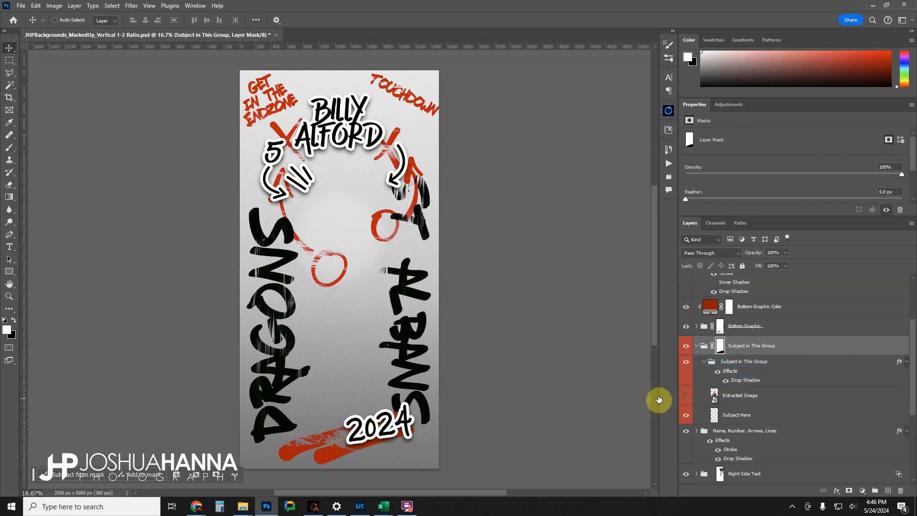
{"action": "left_click", "coordinate": [685, 396]}
{"action": "left_click", "coordinate": [747, 400]}
{"action": "left_click_drag", "start_coordinate": [748, 400], "coordinate": [763, 357]}
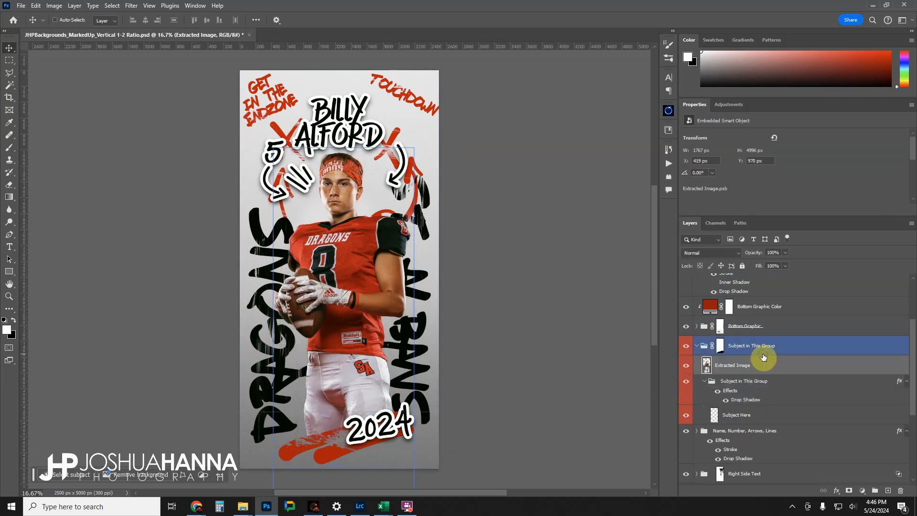
- Try moving the Drop Shadow effect from the nested subject group to the outer one, and undo the layer and effect moves
{"action": "left_click", "coordinate": [748, 392]}
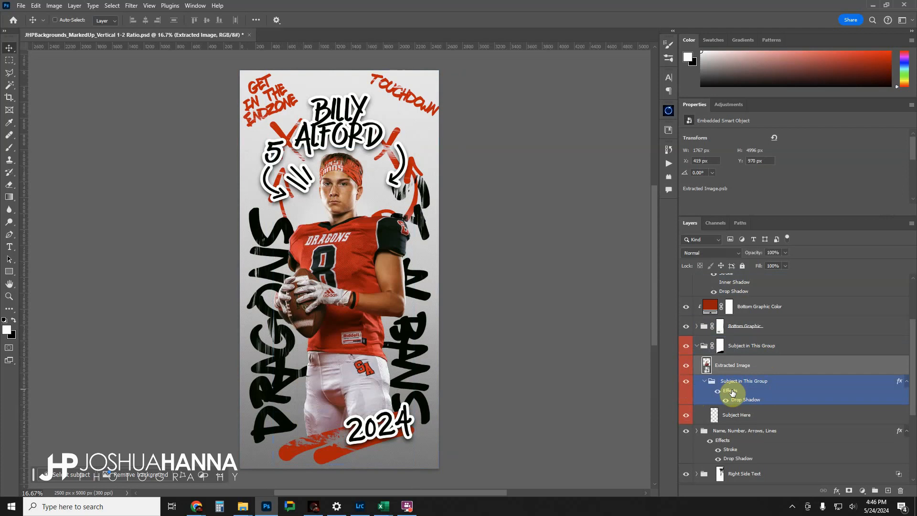
{"action": "left_click_drag", "start_coordinate": [731, 392], "coordinate": [767, 351]}
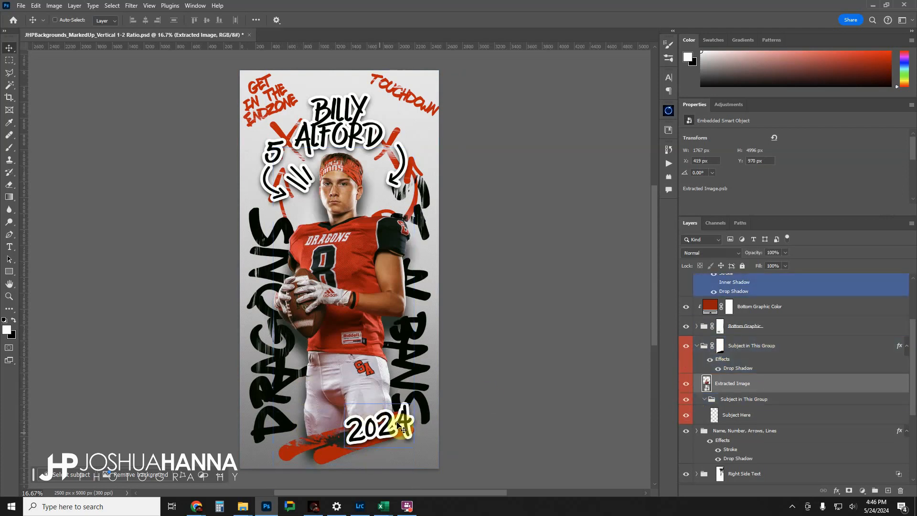
{"action": "left_click", "coordinate": [295, 458], "text": "ctrl"}
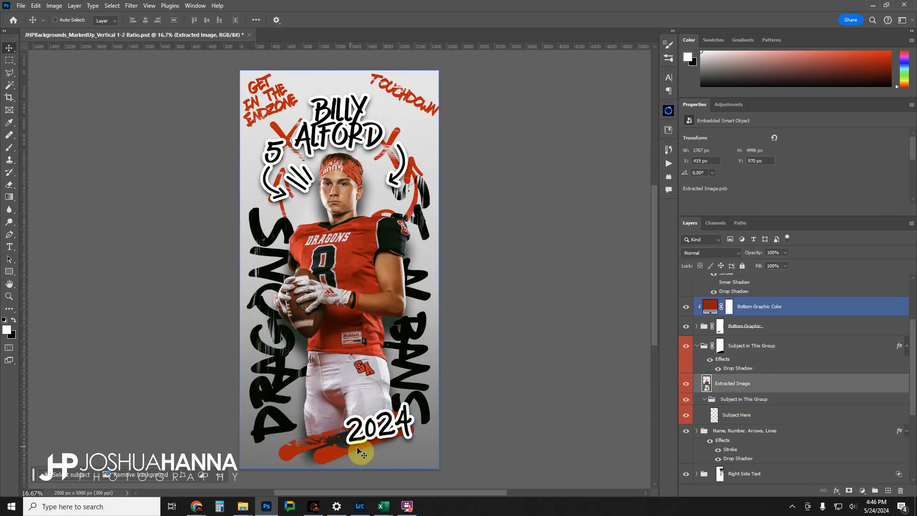
{"action": "left_click", "coordinate": [783, 348]}
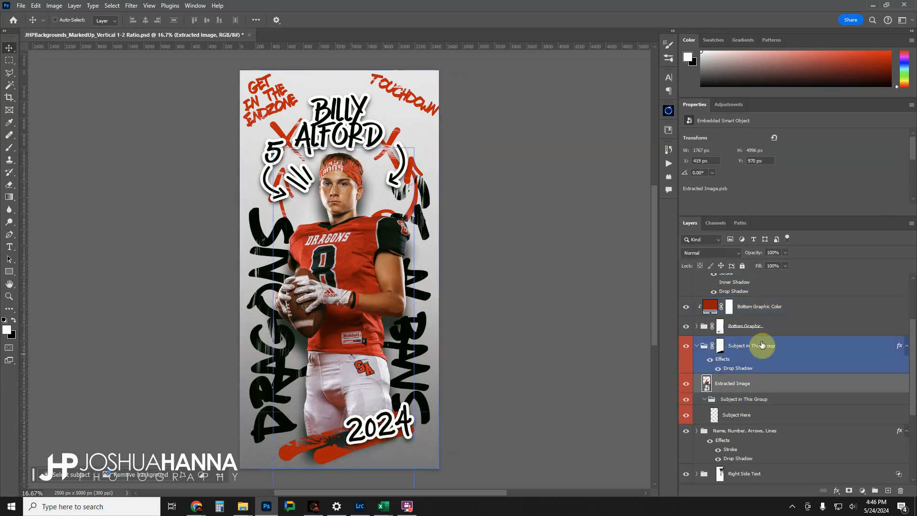
{"action": "key", "text": "ctrl+z"}
{"action": "left_click_drag", "start_coordinate": [746, 373], "coordinate": [749, 381]}
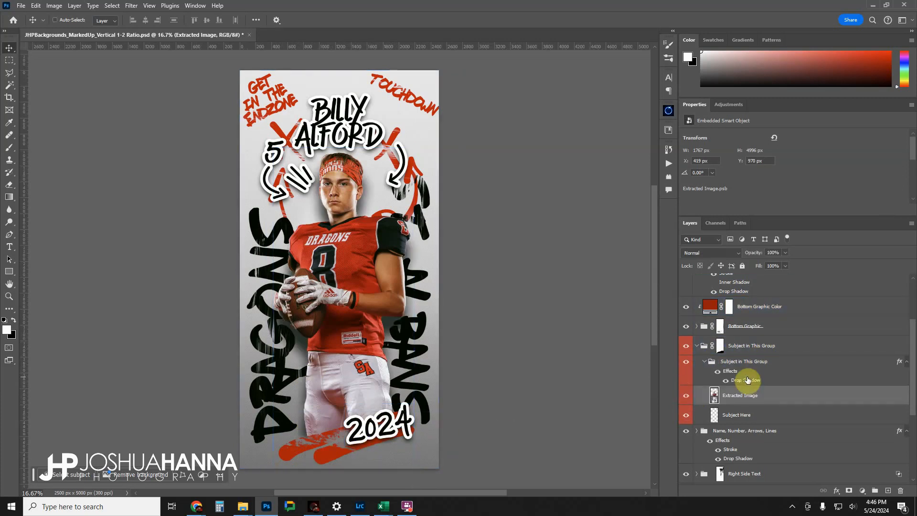
- Check the nested subject group's Drop Shadow effect, hide the Extracted Image layer and collapse both subject groups
{"action": "left_click", "coordinate": [718, 373]}
{"action": "left_click", "coordinate": [719, 373]}
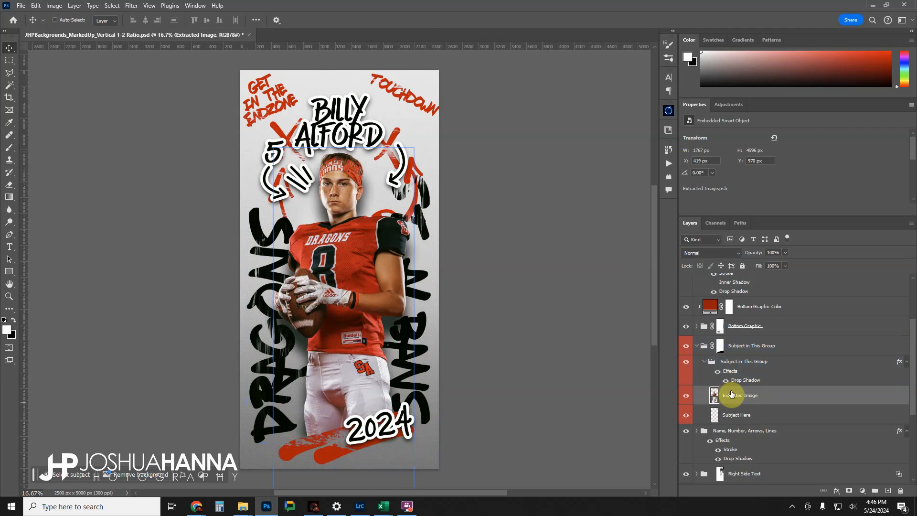
{"action": "left_click", "coordinate": [686, 398]}
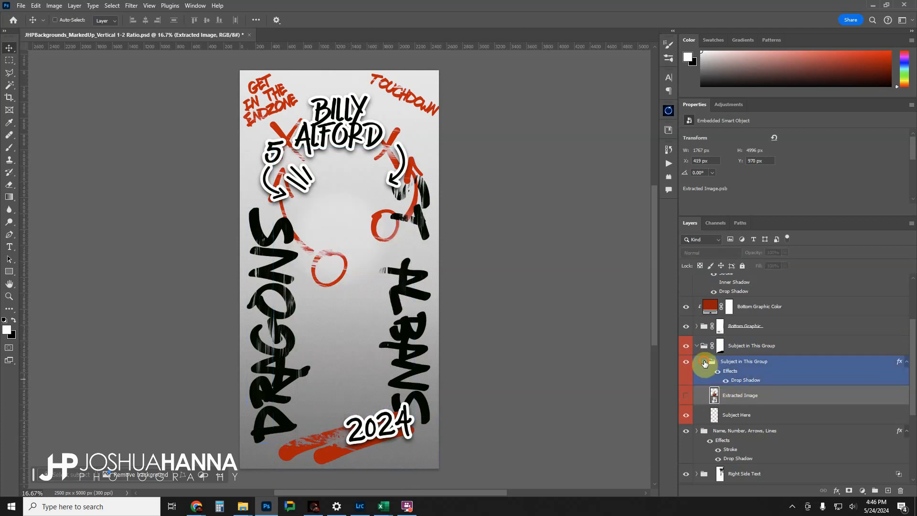
{"action": "left_click", "coordinate": [705, 363]}
{"action": "left_click", "coordinate": [696, 345]}
- Select the Name, Number, Arrows, Lines group, compare the artwork with it hidden and shown, and check its Stroke effect
{"action": "left_click", "coordinate": [772, 373]}
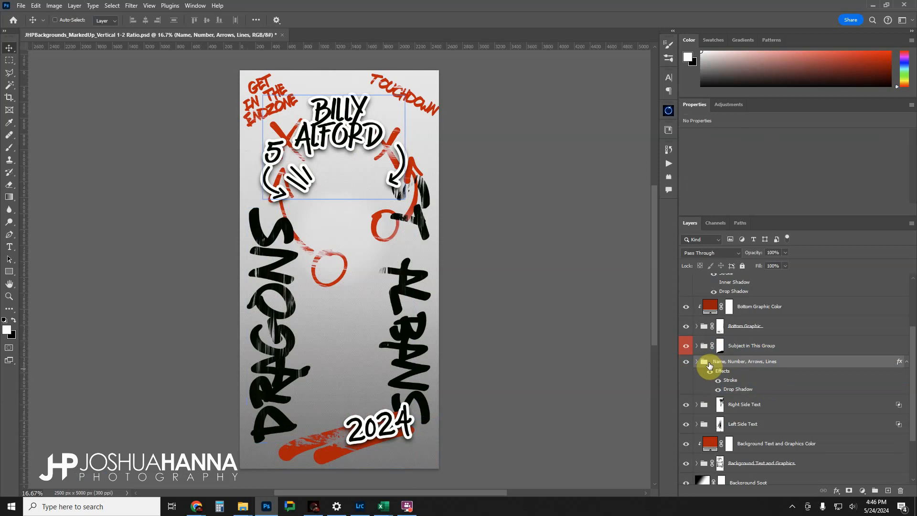
{"action": "left_click", "coordinate": [686, 361]}
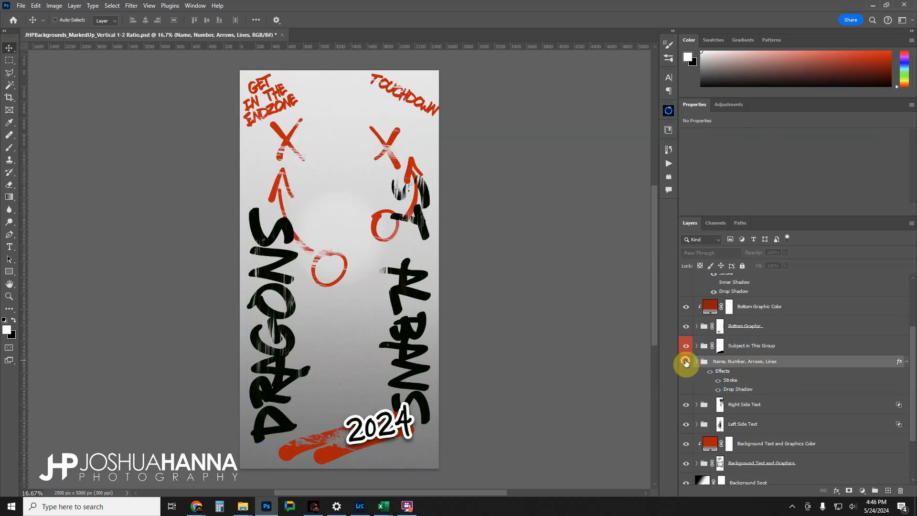
{"action": "left_click", "coordinate": [686, 362]}
{"action": "left_click", "coordinate": [686, 361]}
{"action": "left_click", "coordinate": [686, 361]}
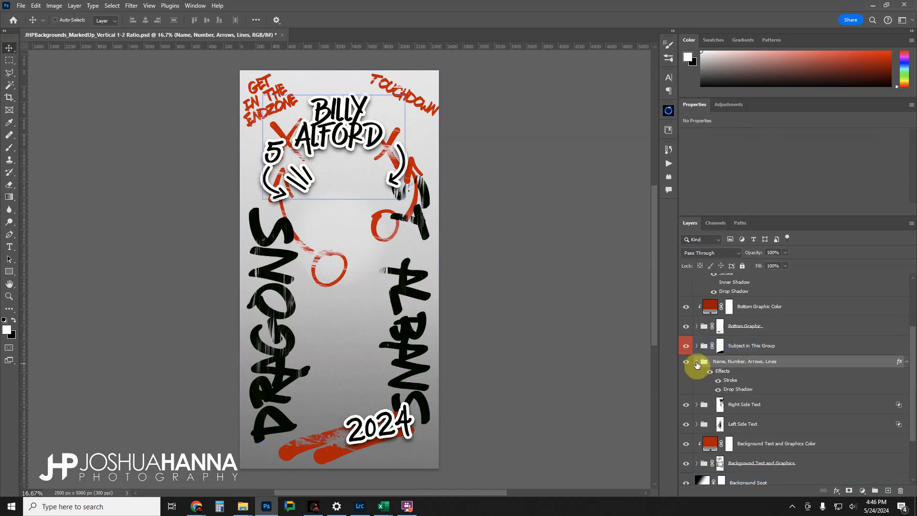
{"action": "left_click", "coordinate": [710, 373]}
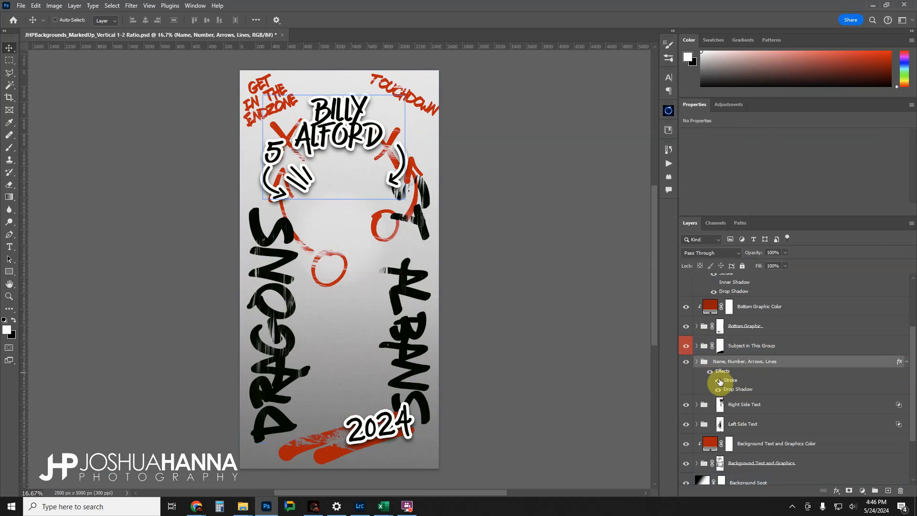
{"action": "left_click", "coordinate": [718, 382]}
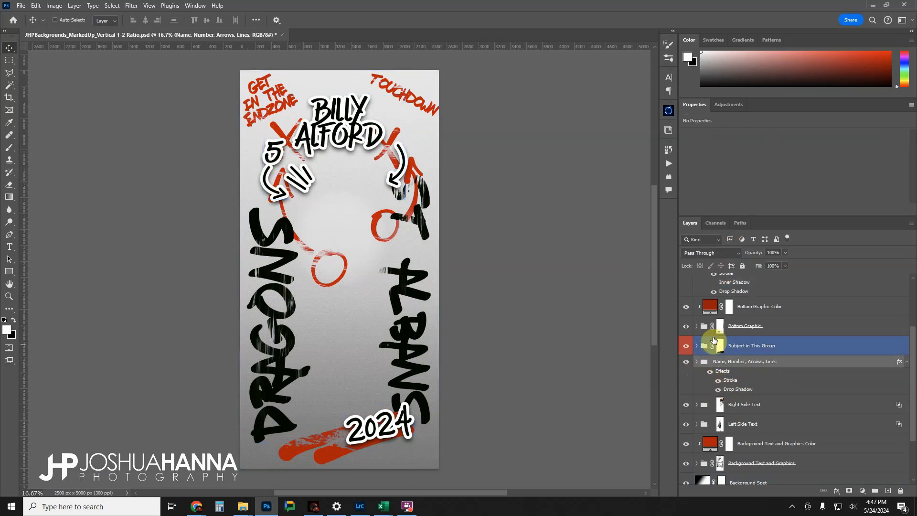
- Expand the Name, Number, Arrows, Lines group and compare its Left Arrow and Right Arrow layers hidden and shown
{"action": "left_click", "coordinate": [696, 362]}
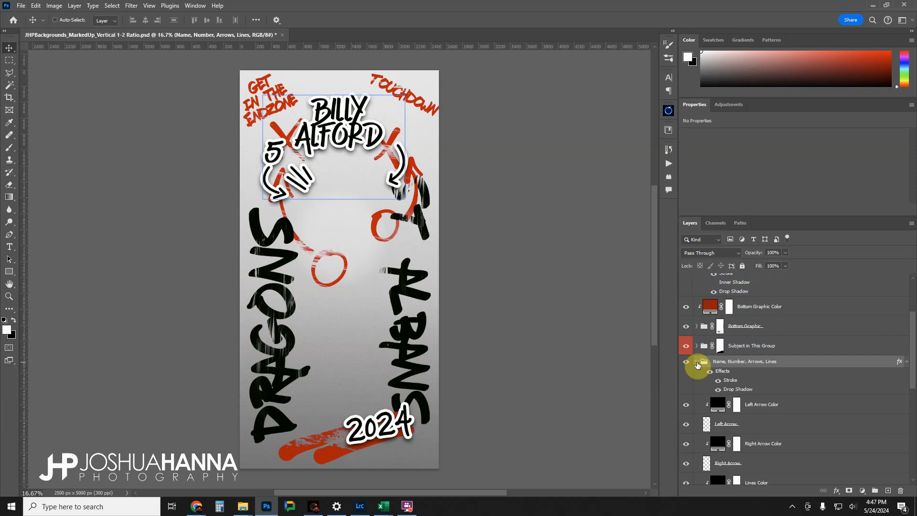
{"action": "scroll", "coordinate": [772, 375], "scroll_direction": "down", "scroll_amount": 1}
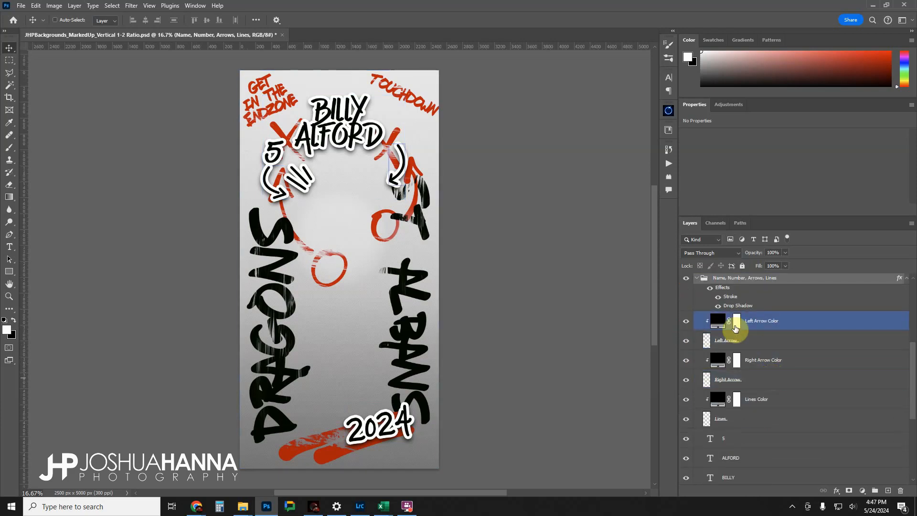
{"action": "left_click", "coordinate": [717, 380]}
{"action": "left_click", "coordinate": [718, 340]}
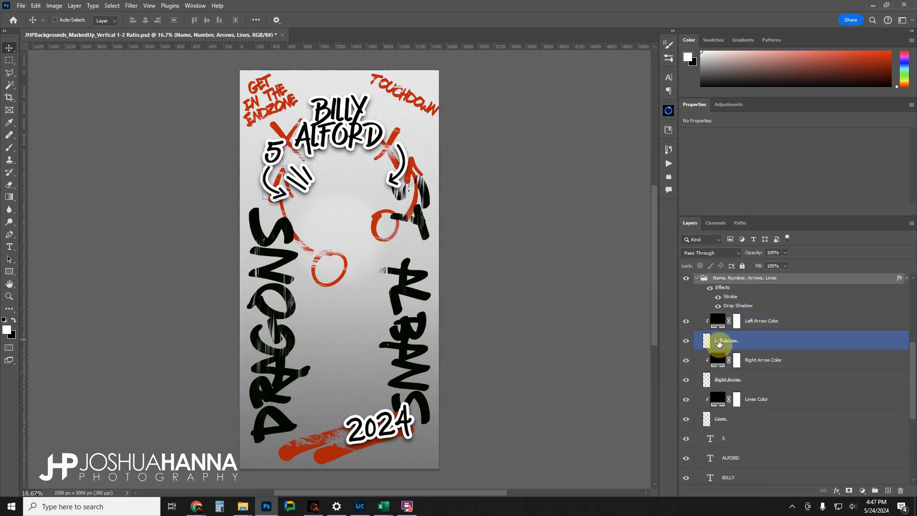
{"action": "left_click", "coordinate": [686, 341]}
{"action": "left_click", "coordinate": [686, 340]}
{"action": "left_click", "coordinate": [686, 360]}
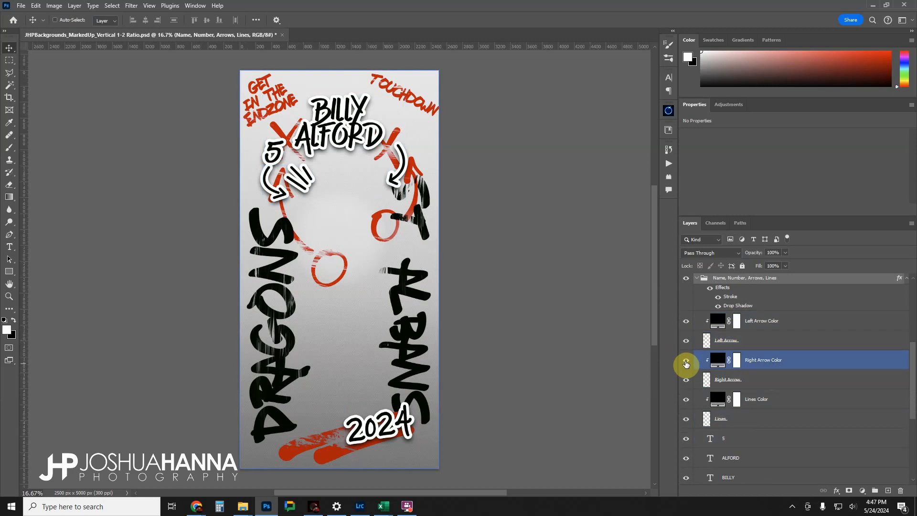
{"action": "left_click", "coordinate": [687, 380]}
{"action": "left_click", "coordinate": [687, 381]}
{"action": "left_click", "coordinate": [687, 381]}
- Compare the artwork with the Lines layer hidden and shown, and check its Lines Color fill layer
{"action": "left_click", "coordinate": [686, 419]}
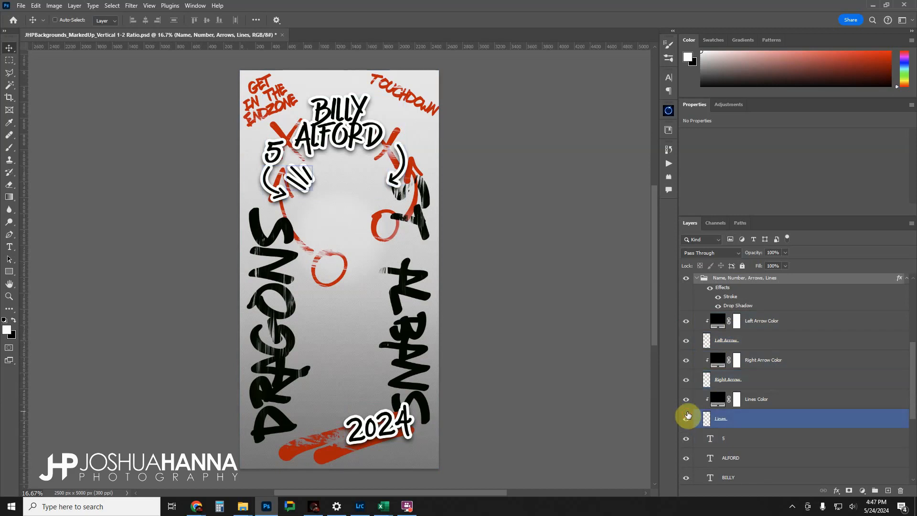
{"action": "left_click", "coordinate": [686, 419]}
{"action": "left_click", "coordinate": [686, 419]}
{"action": "left_click", "coordinate": [303, 174], "text": "ctrl"}
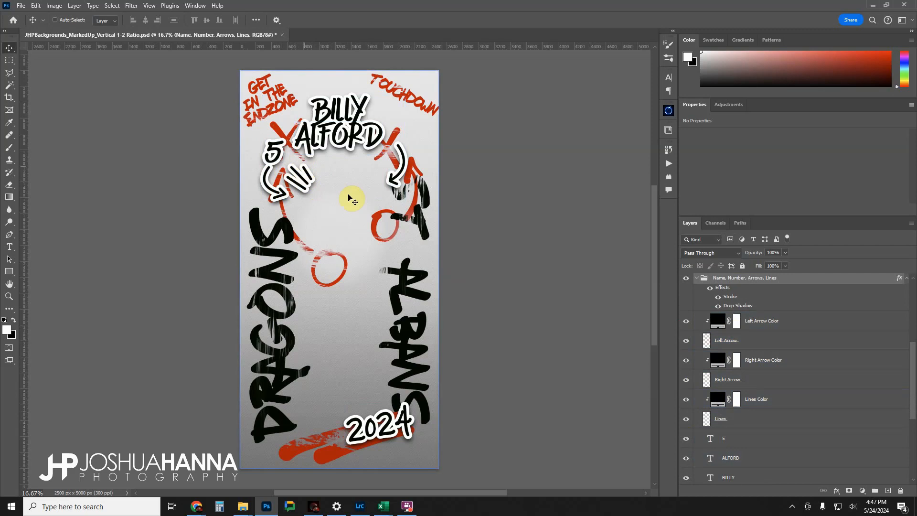
{"action": "left_click", "coordinate": [688, 419]}
{"action": "left_click", "coordinate": [688, 419]}
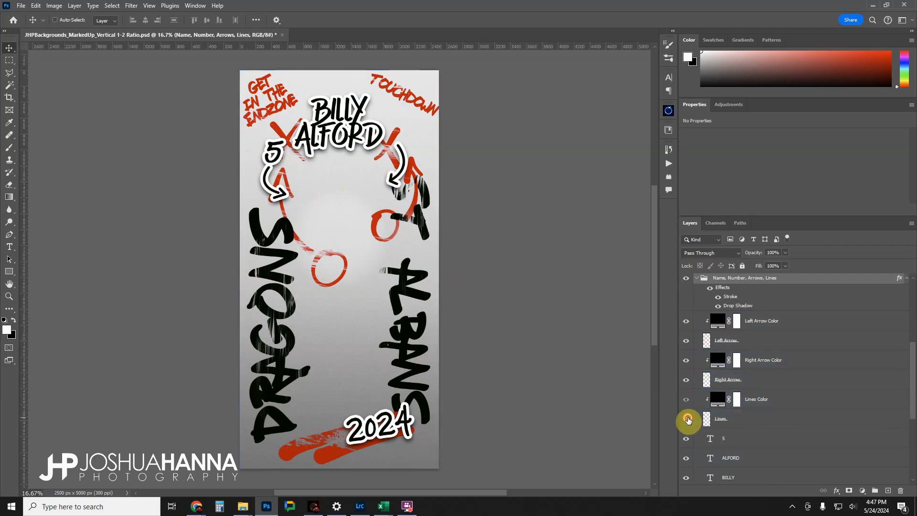
{"action": "left_click", "coordinate": [688, 420]}
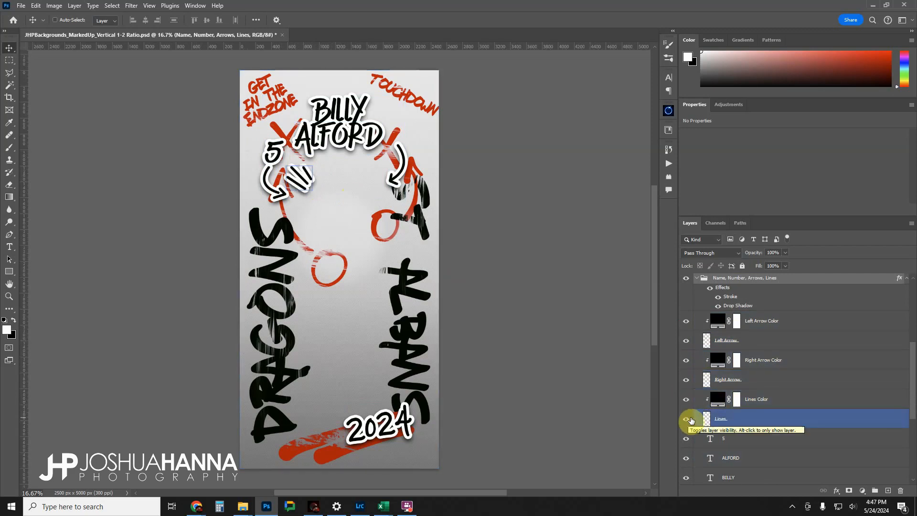
{"action": "left_click", "coordinate": [718, 399]}
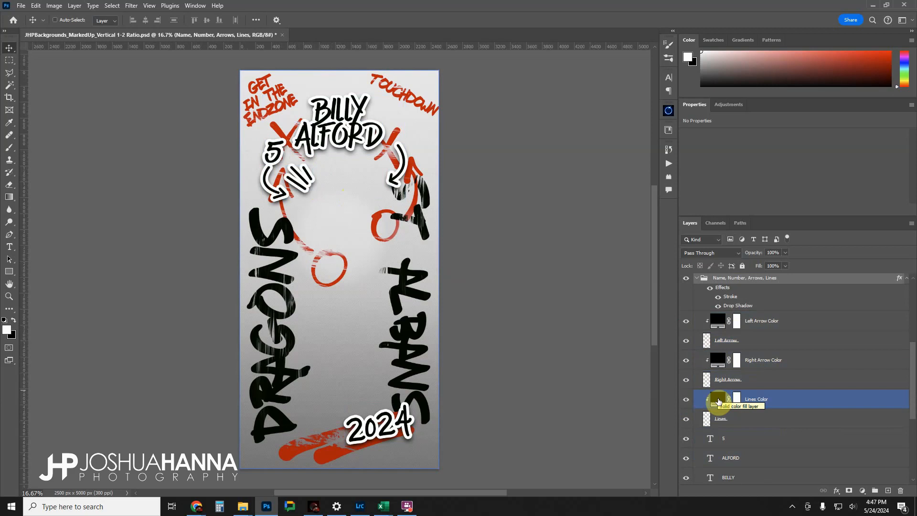
- Try a red and a green on the Lines Color fill layer and discard the color change
{"action": "double_click", "coordinate": [718, 400]}
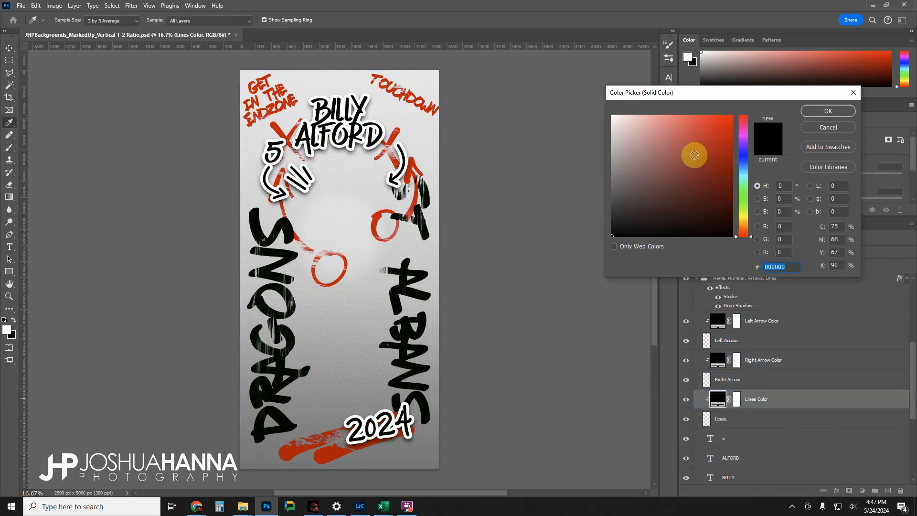
{"action": "left_click", "coordinate": [332, 448]}
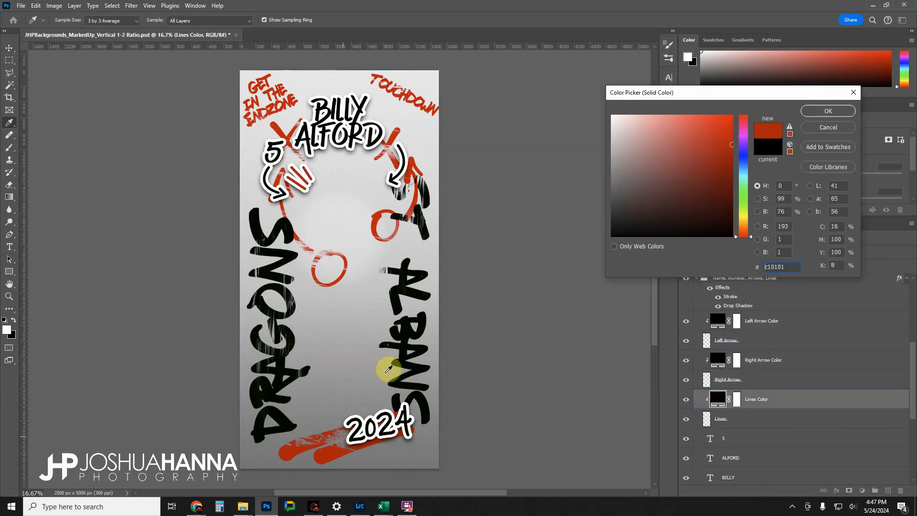
{"action": "left_click_drag", "start_coordinate": [744, 191], "coordinate": [747, 197]}
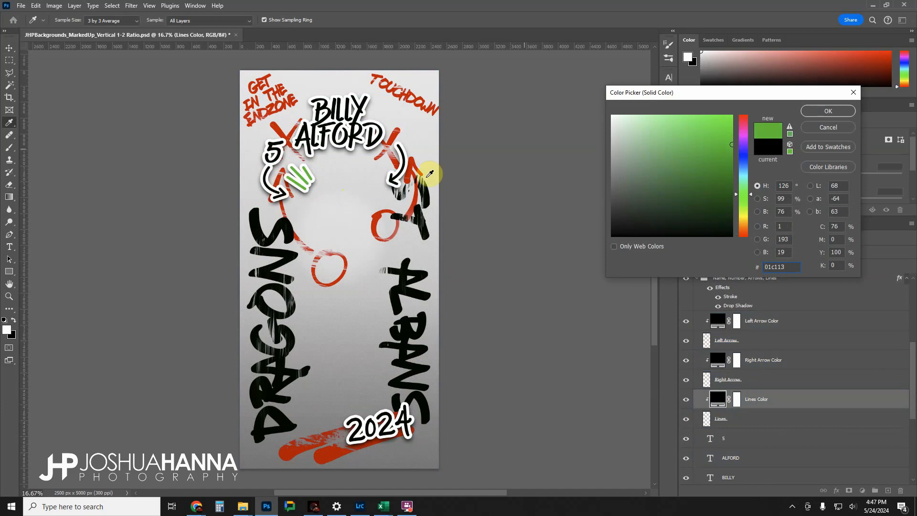
{"action": "left_click", "coordinate": [828, 127]}
- Compare the artwork with the number and name text layers hidden and shown
{"action": "left_click_drag", "start_coordinate": [712, 412], "coordinate": [716, 385]}
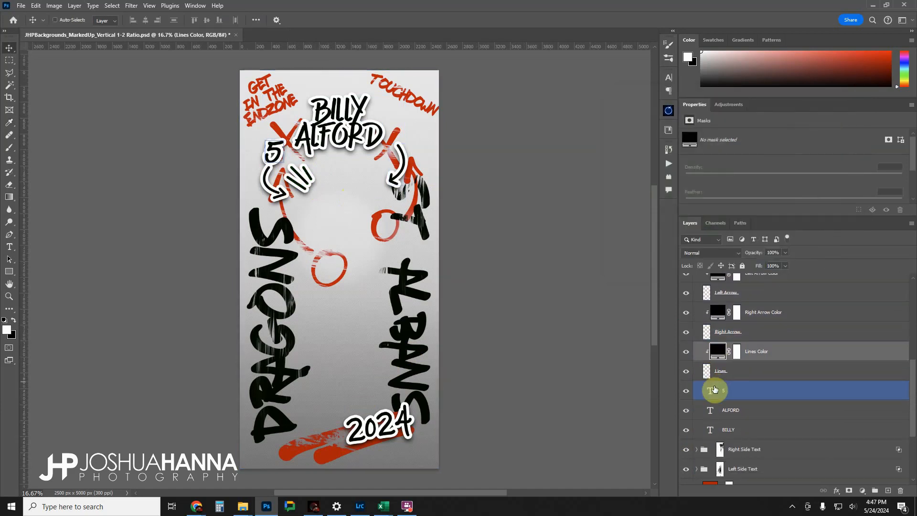
{"action": "left_click", "coordinate": [686, 395]}
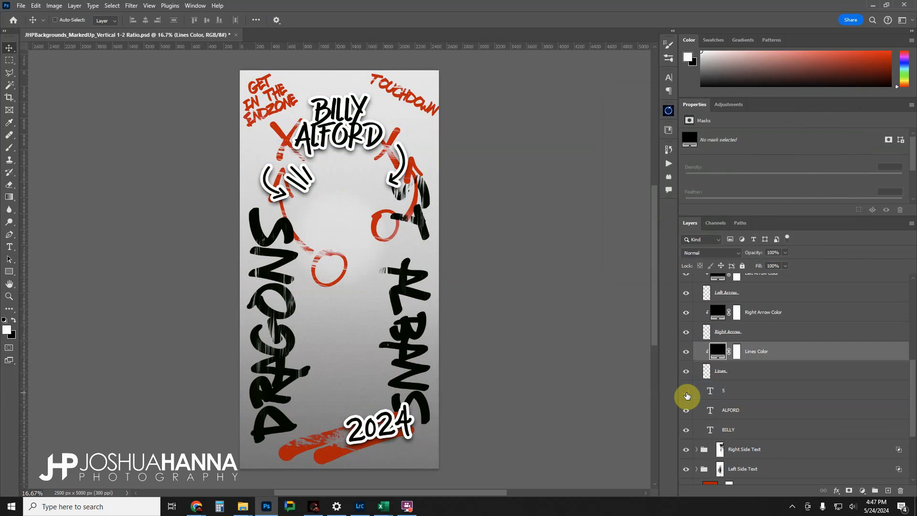
{"action": "left_click", "coordinate": [686, 394]}
{"action": "left_click", "coordinate": [689, 413]}
{"action": "left_click", "coordinate": [688, 427]}
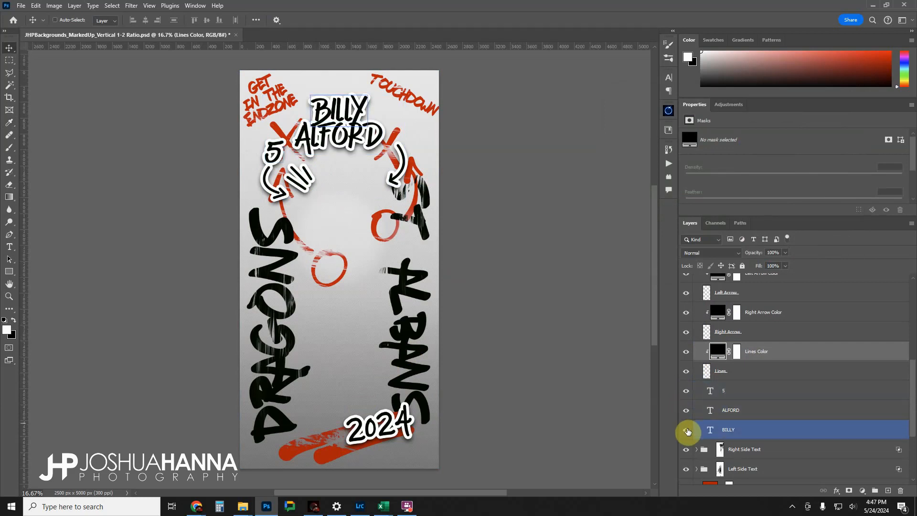
- Replace the text of the first-name layer with a different first name
{"action": "double_click", "coordinate": [710, 430]}
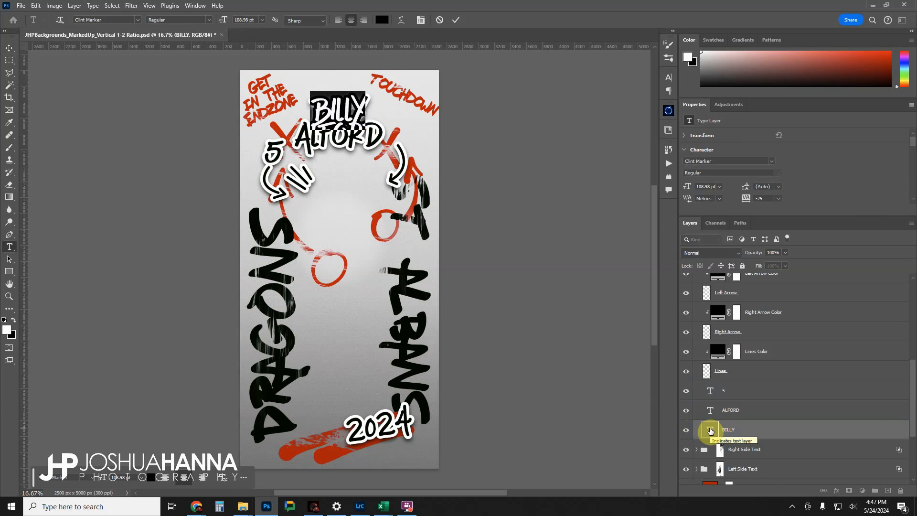
{"action": "type", "text": "JOSH"}
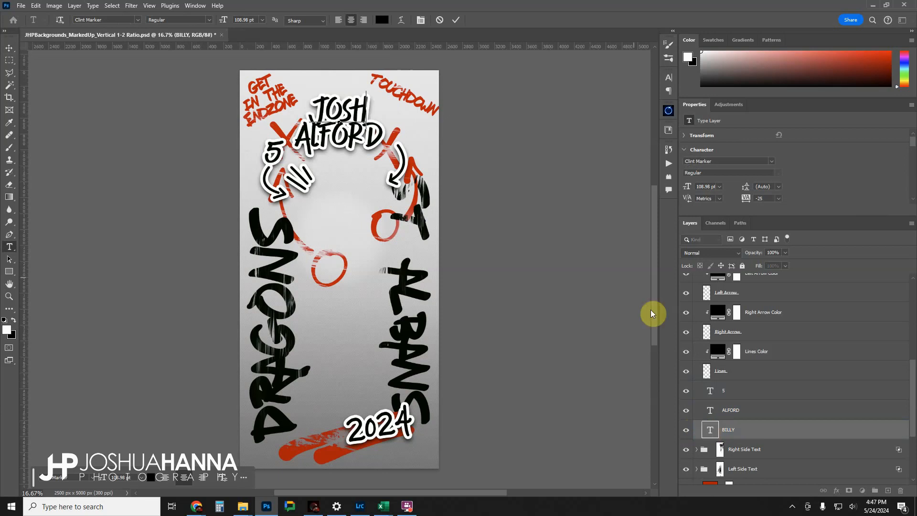
{"action": "left_click", "coordinate": [457, 20]}
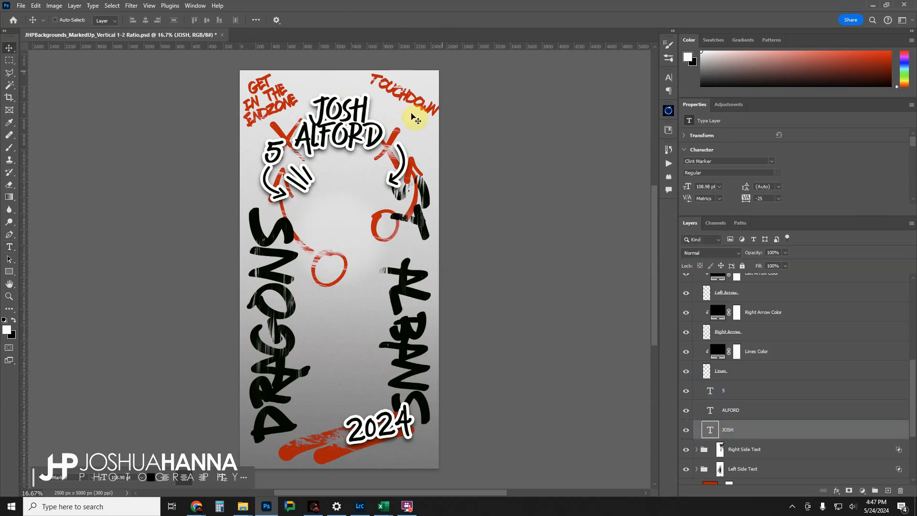
- Select the Name, Number, Arrows, Lines group and collapse it
{"action": "left_click", "coordinate": [730, 371]}
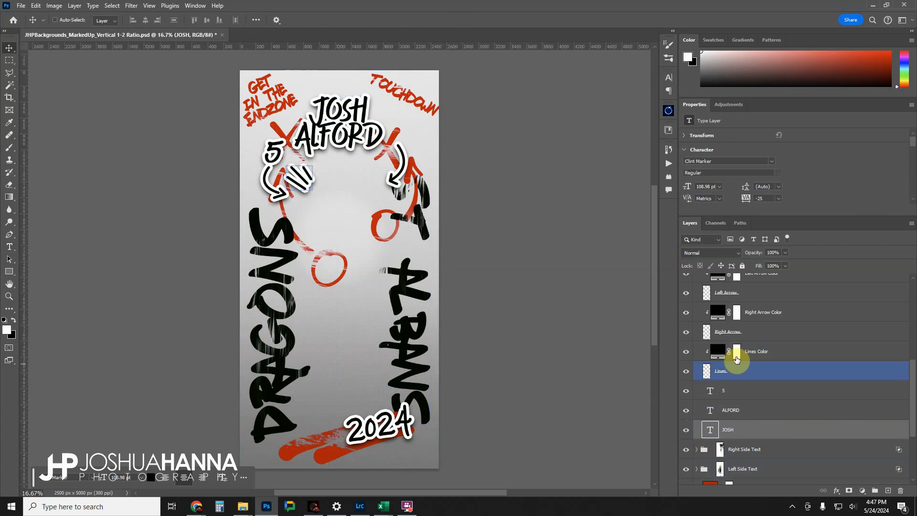
{"action": "scroll", "coordinate": [732, 380], "scroll_direction": "up", "scroll_amount": 1}
{"action": "scroll", "coordinate": [732, 380], "scroll_direction": "up", "scroll_amount": 4}
{"action": "left_click", "coordinate": [716, 318]}
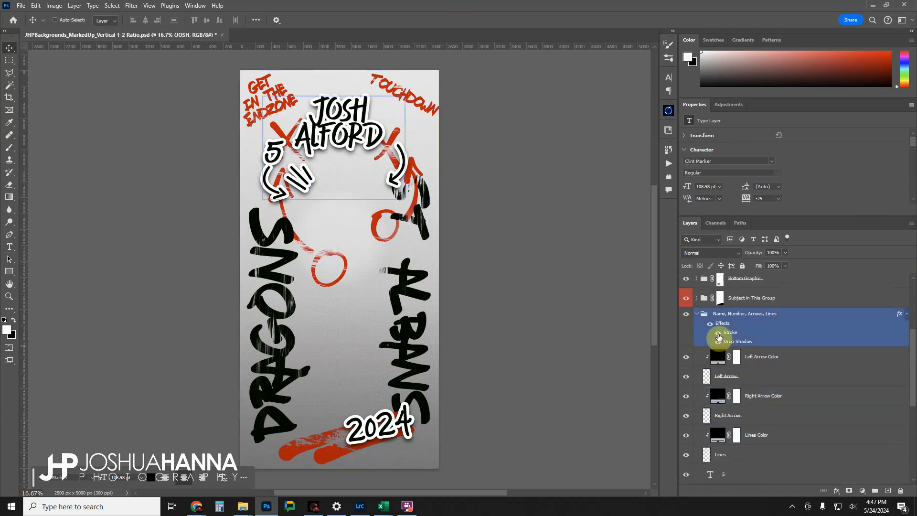
{"action": "left_click", "coordinate": [699, 315]}
- Select the Right Side Text group and compare the Right Side Text and Left Side Text groups hidden and shown
{"action": "left_click", "coordinate": [754, 359]}
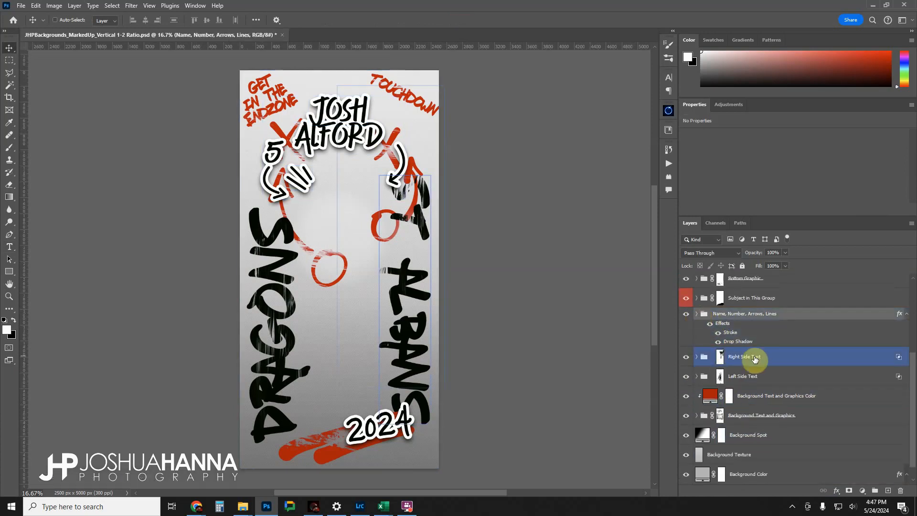
{"action": "left_click", "coordinate": [687, 357]}
{"action": "left_click", "coordinate": [686, 356]}
{"action": "left_click", "coordinate": [687, 376]}
{"action": "left_click", "coordinate": [686, 377]}
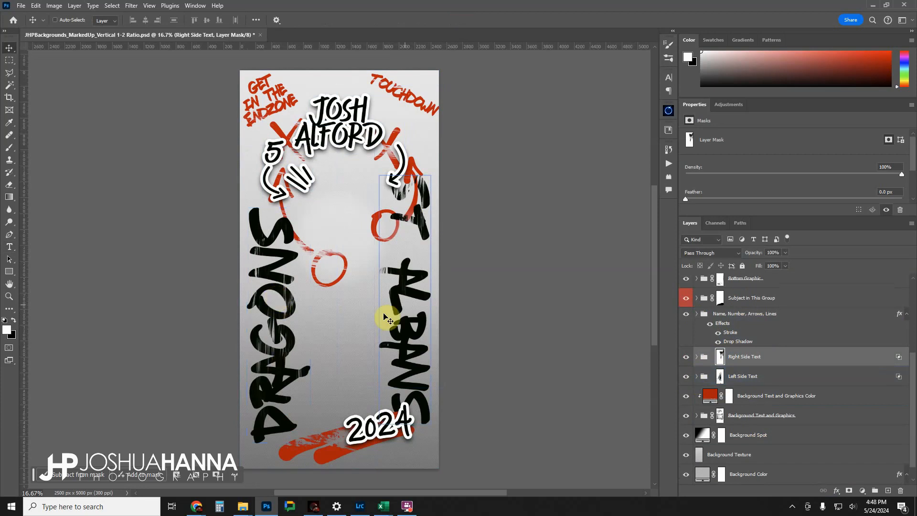
- Expand the Left Side Text group and replace its DRAGONS text with WILDCATS
{"action": "left_click", "coordinate": [696, 378]}
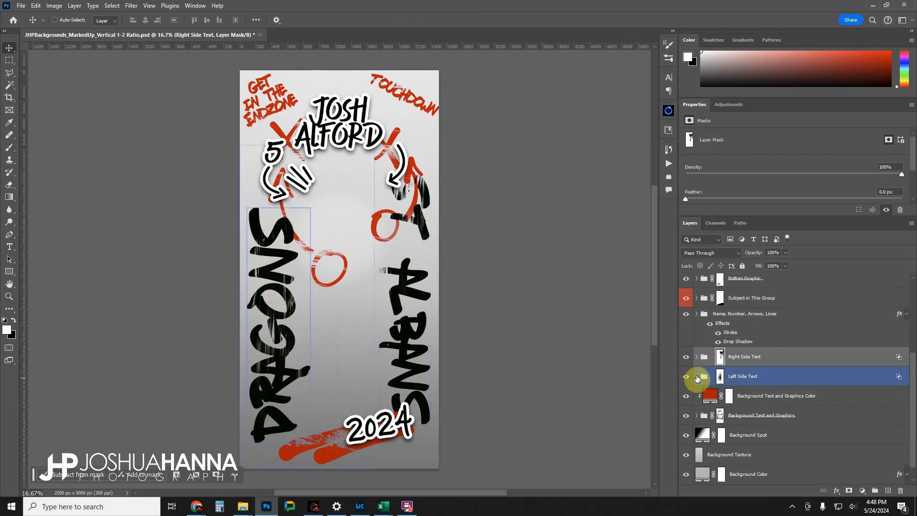
{"action": "left_click", "coordinate": [697, 377]}
{"action": "left_click", "coordinate": [690, 403]}
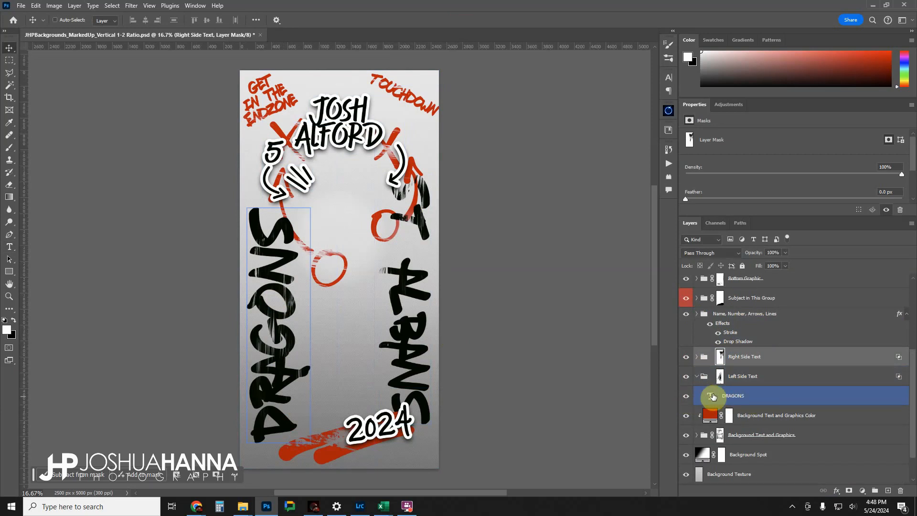
{"action": "left_click", "coordinate": [702, 393]}
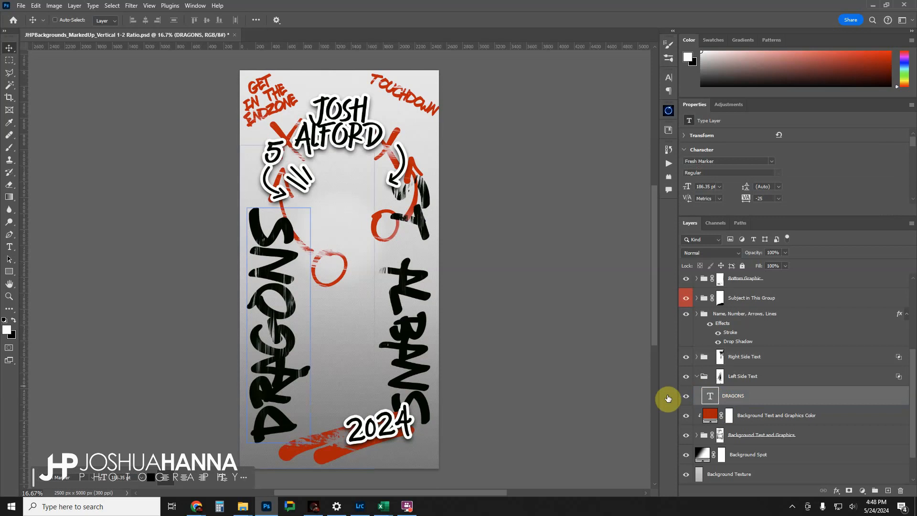
{"action": "double_click", "coordinate": [711, 395]}
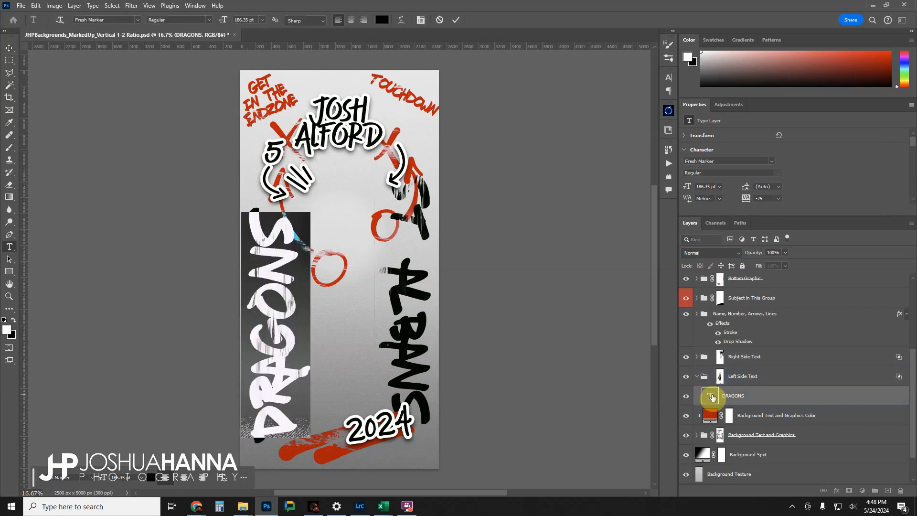
{"action": "type", "text": "WILDCATS"}
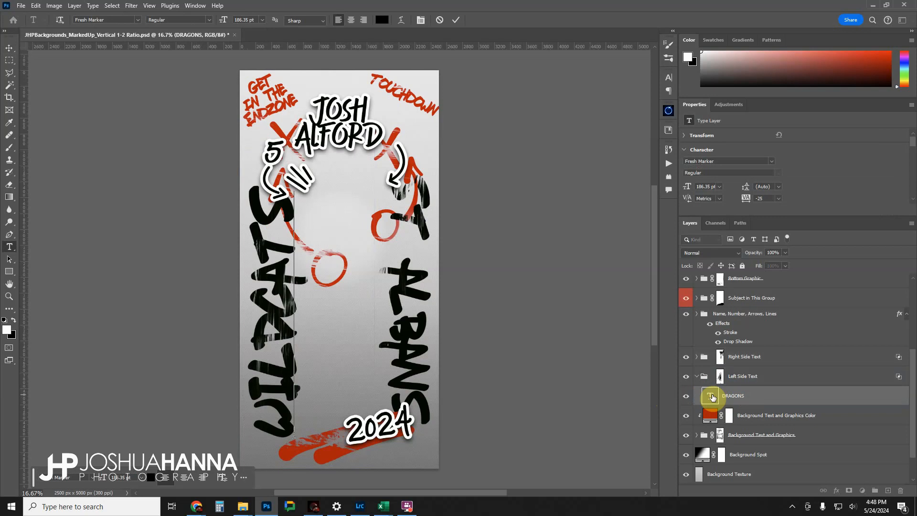
{"action": "left_click", "coordinate": [456, 22]}
- Scale the WILDCATS text down proportionally to about 94%, keeping its lower end in place
{"action": "key", "text": "v"}
{"action": "key", "text": "ctrl+t"}
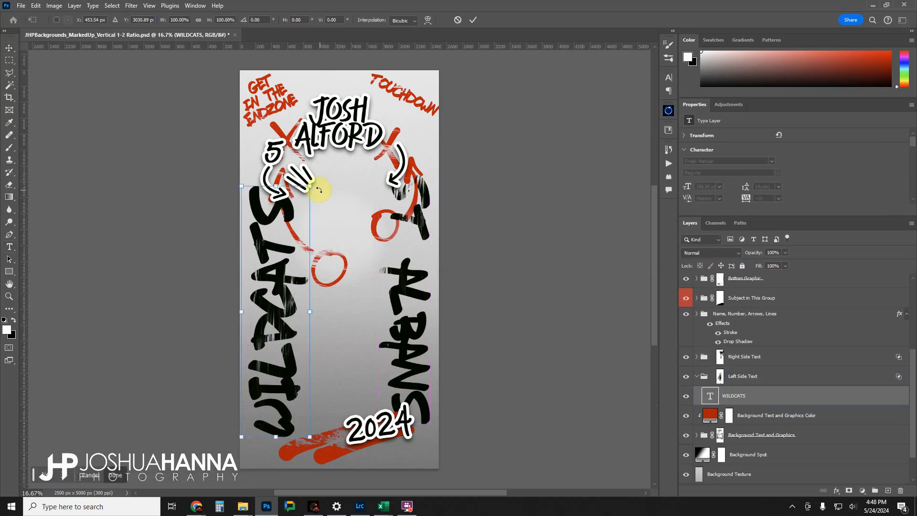
{"action": "left_click_drag", "start_coordinate": [311, 187], "coordinate": [301, 216]}
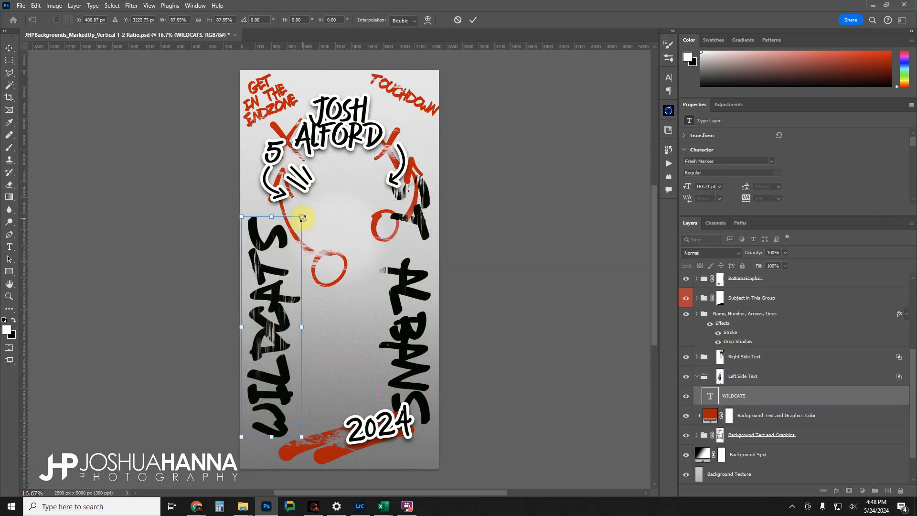
{"action": "mouse_move", "coordinate": [303, 213]}
{"action": "left_mouse_down"}
{"action": "mouse_move", "coordinate": [307, 199]}
{"action": "mouse_move", "coordinate": [301, 227]}
{"action": "mouse_move", "coordinate": [307, 202]}
{"action": "left_mouse_up"}
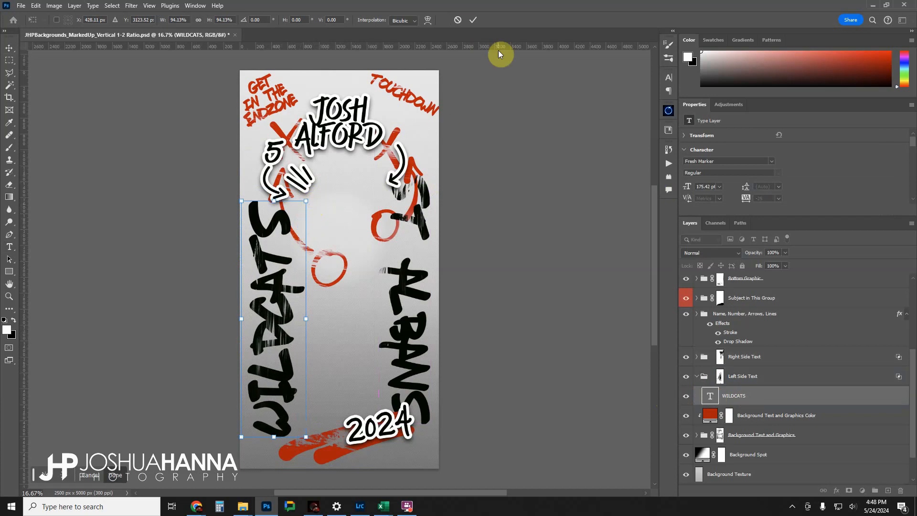
{"action": "left_click", "coordinate": [474, 18]}
- Select the Left Side Text group's layer mask and shift it slightly down over WILDCATS to reposition the distressed texture
{"action": "left_click", "coordinate": [725, 385]}
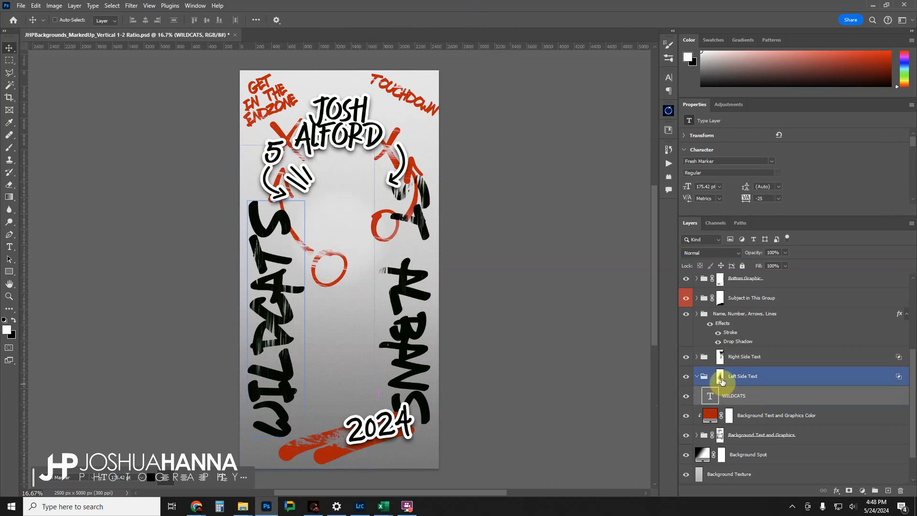
{"action": "left_click", "coordinate": [721, 378]}
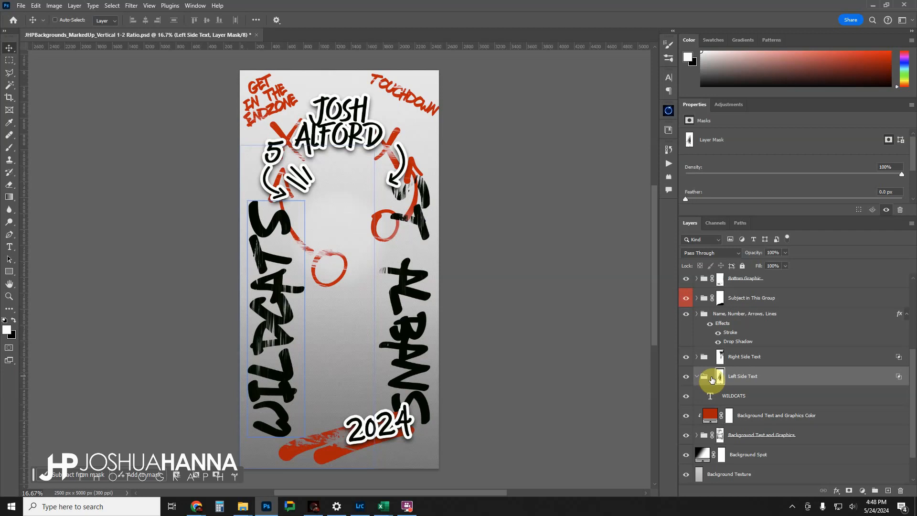
{"action": "left_click", "coordinate": [282, 270], "text": "ctrl"}
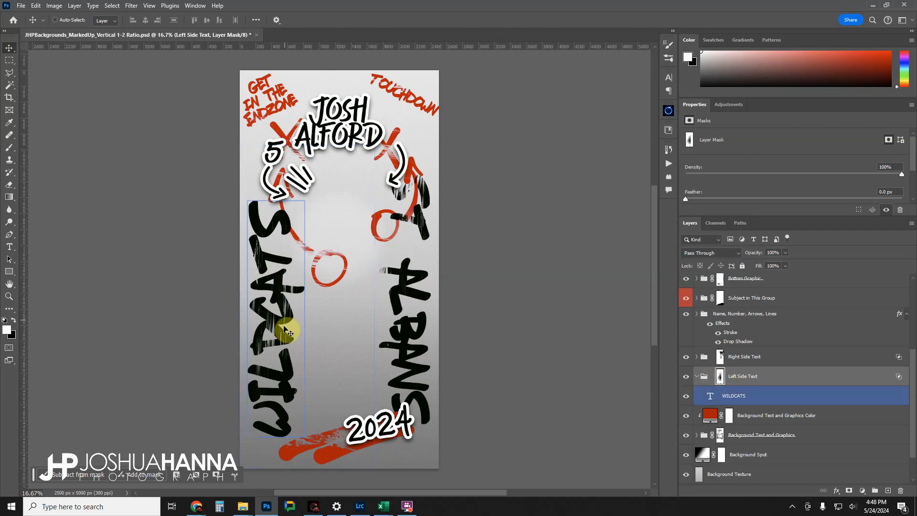
{"action": "left_click_drag", "start_coordinate": [279, 290], "coordinate": [292, 309]}
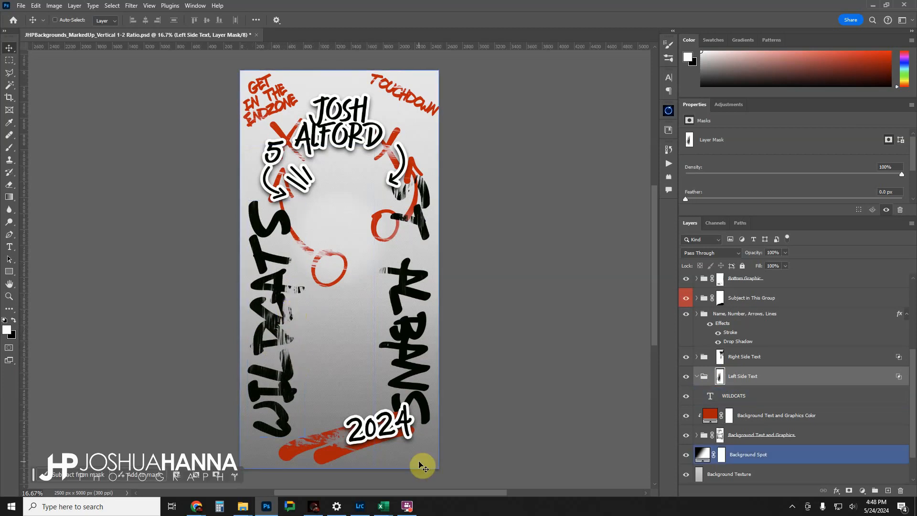
- Shift the Right Side Text group's layer mask over ST ALBANS to reposition its texture, and collapse both side text groups
{"action": "left_click", "coordinate": [699, 362]}
{"action": "left_click", "coordinate": [698, 359]}
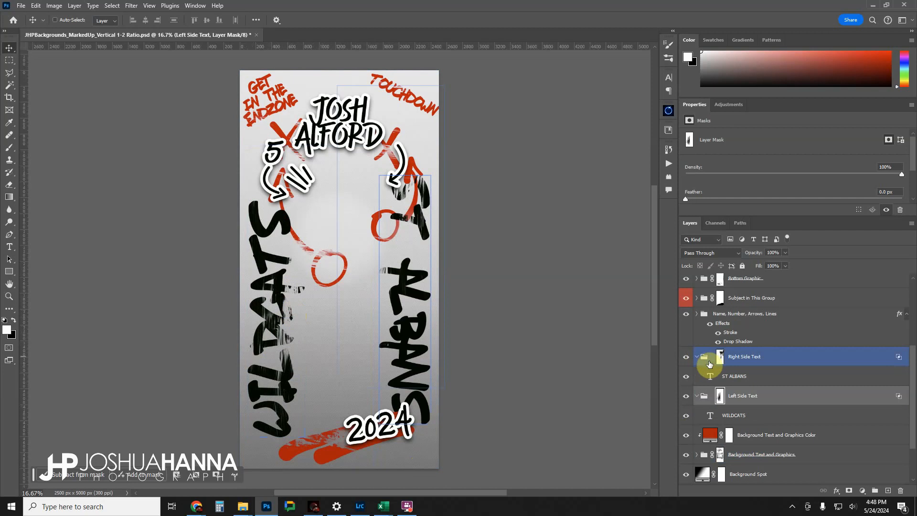
{"action": "left_click", "coordinate": [719, 359]}
{"action": "left_click_drag", "start_coordinate": [416, 210], "coordinate": [395, 225]}
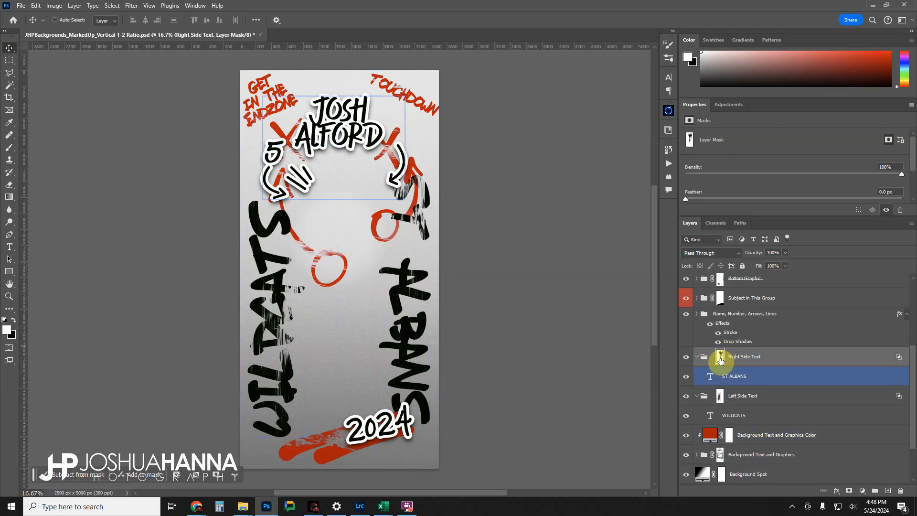
{"action": "left_click", "coordinate": [704, 392]}
{"action": "left_click", "coordinate": [697, 396]}
{"action": "left_click", "coordinate": [697, 356]}
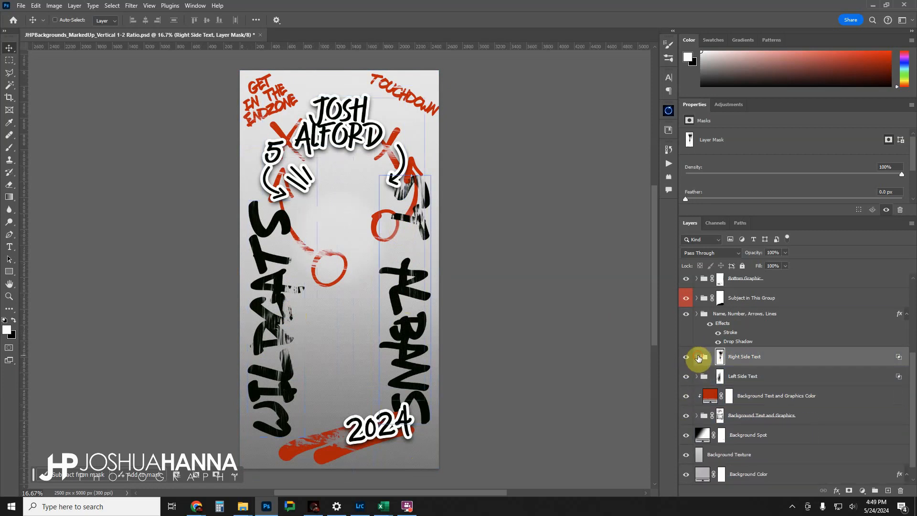
- Select the Background Text and Graphics Color layer and compare the artwork with the Background Text and Graphics group hidden and shown
{"action": "left_click", "coordinate": [733, 395]}
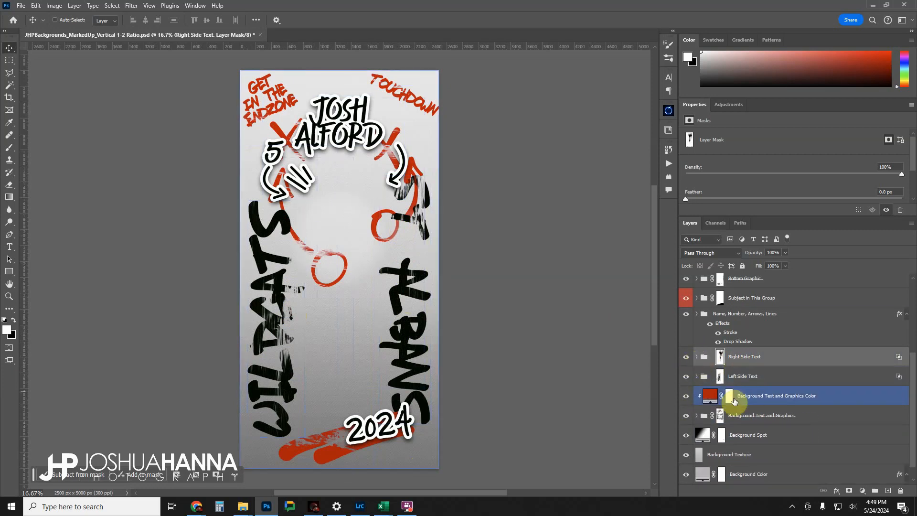
{"action": "left_click", "coordinate": [700, 396]}
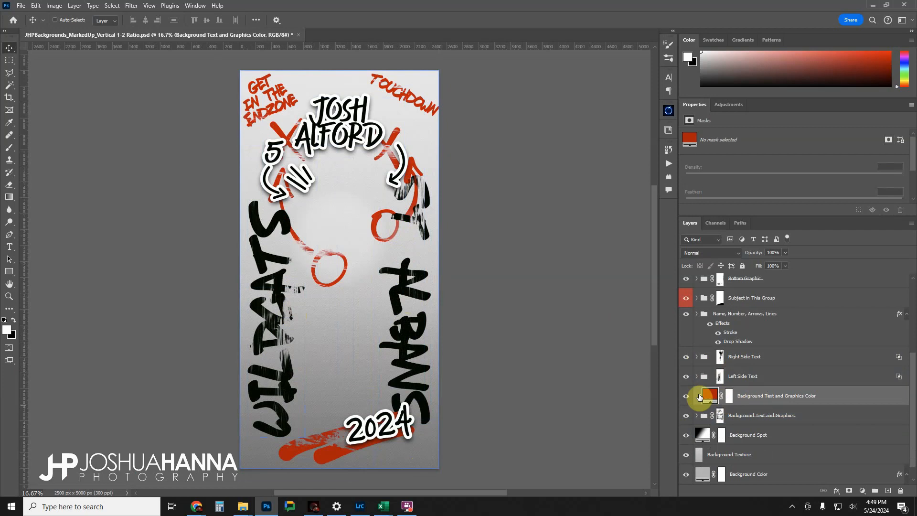
{"action": "left_click", "coordinate": [704, 413]}
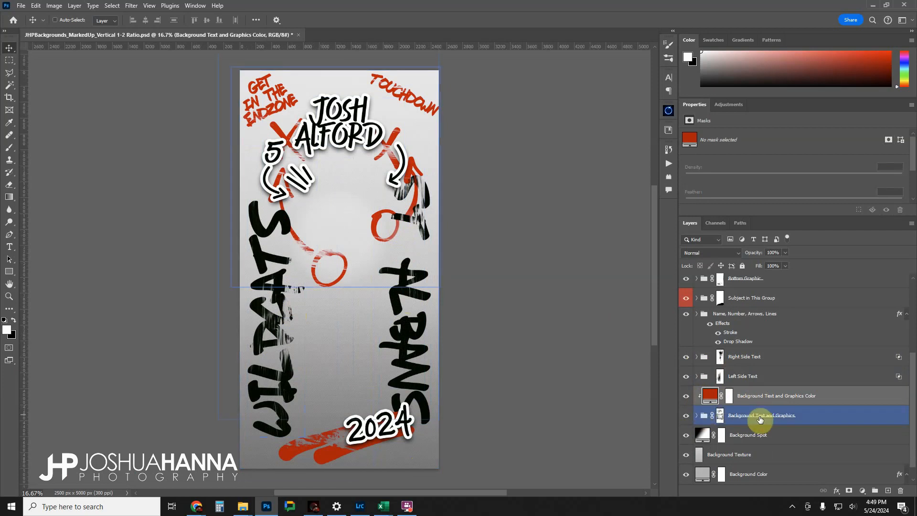
{"action": "left_click", "coordinate": [688, 416]}
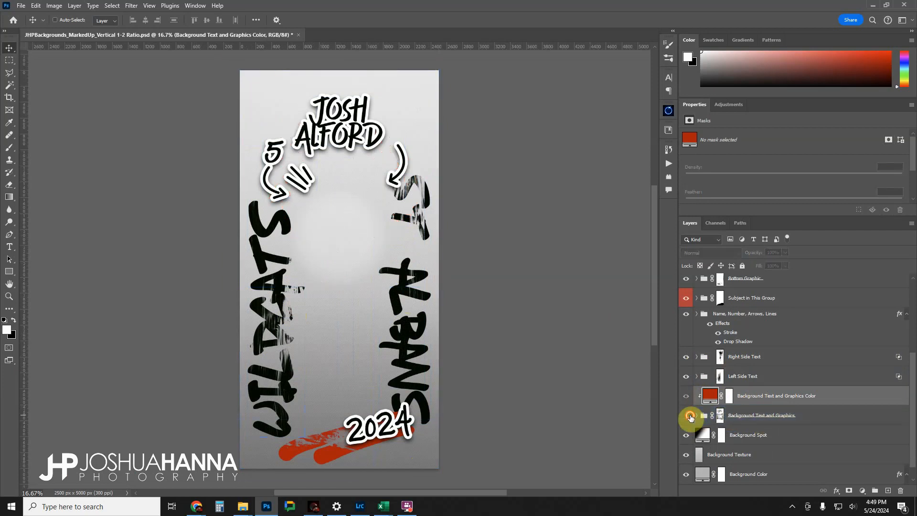
{"action": "left_click", "coordinate": [690, 416]}
{"action": "left_click", "coordinate": [690, 416]}
{"action": "left_click", "coordinate": [690, 416]}
{"action": "left_click", "coordinate": [354, 226], "text": "ctrl"}
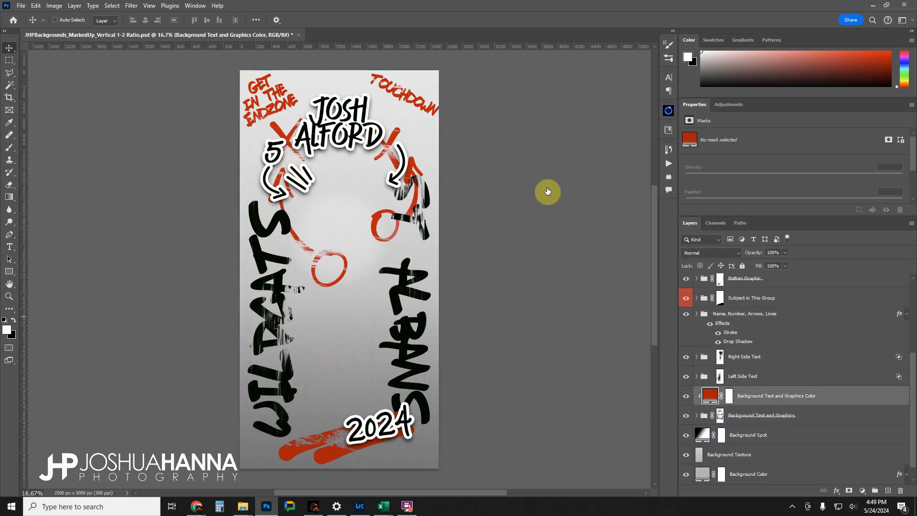
{"action": "left_click", "coordinate": [759, 415]}
{"action": "left_click", "coordinate": [685, 416]}
{"action": "left_click", "coordinate": [685, 418]}
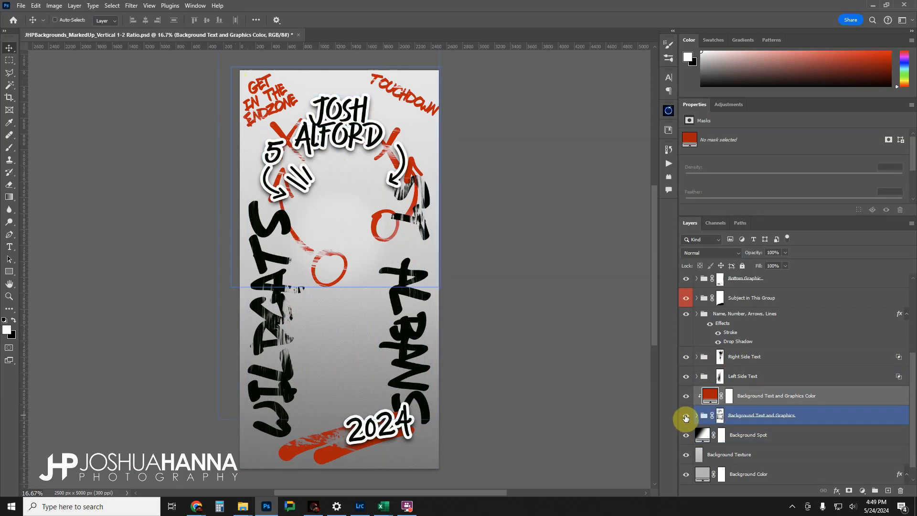
- Compare the artwork with the Background Text and Graphics Color fill layer hidden and shown
{"action": "left_click", "coordinate": [711, 396]}
{"action": "left_click", "coordinate": [688, 399]}
{"action": "left_click", "coordinate": [688, 399]}
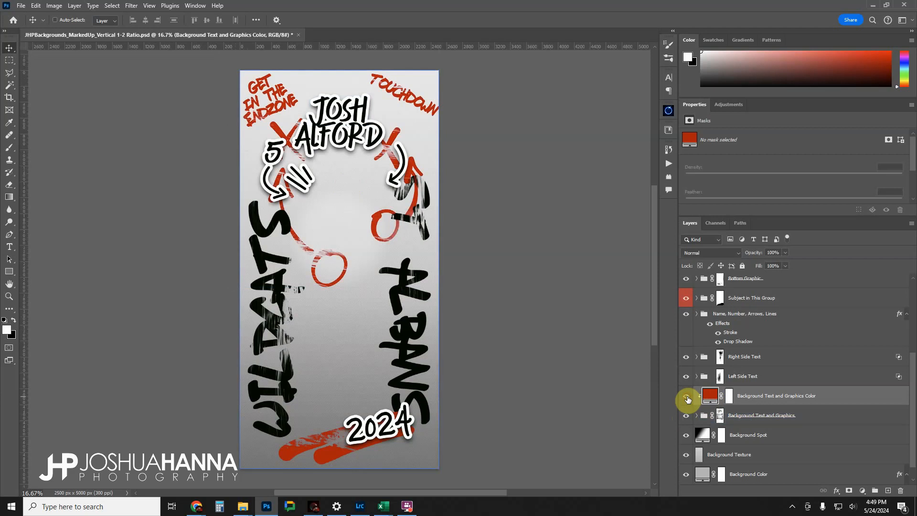
- Try green shades for the Background Text and Graphics Color fill layer and cancel the color change
{"action": "double_click", "coordinate": [711, 396]}
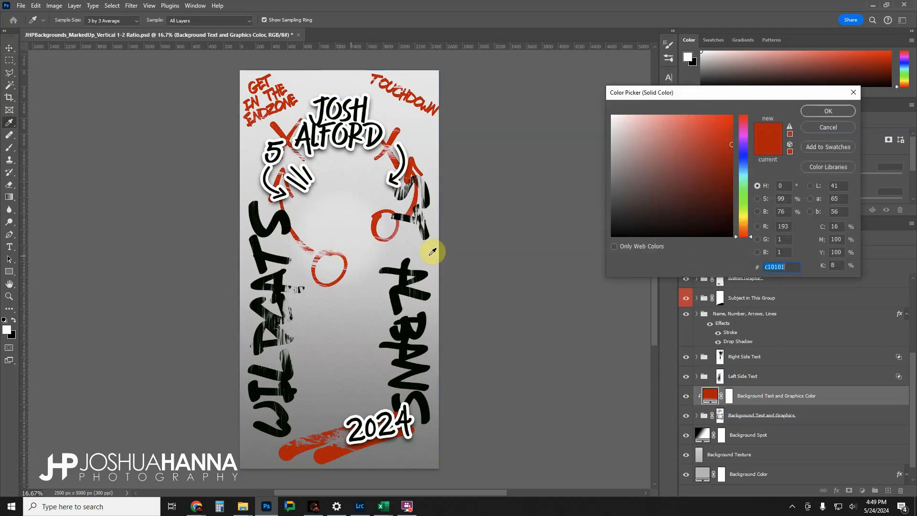
{"action": "left_click", "coordinate": [744, 190]}
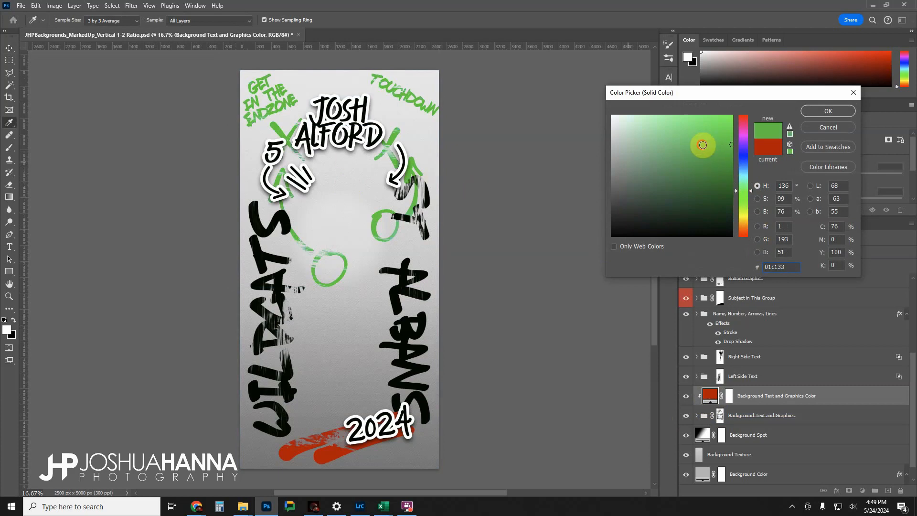
{"action": "left_click", "coordinate": [678, 168]}
{"action": "left_click", "coordinate": [833, 127]}
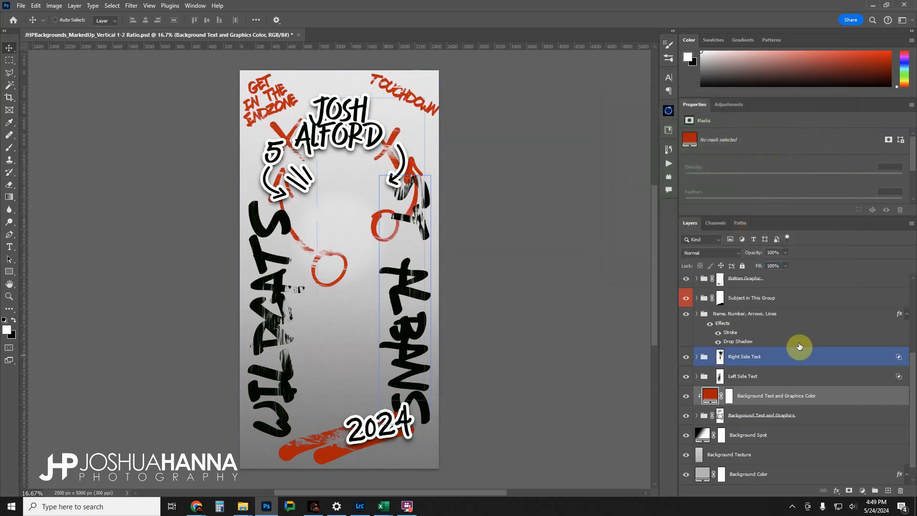
- Select the Background Text and Graphics group's layer mask and compare the artwork with the mask disabled and enabled
{"action": "left_click", "coordinate": [736, 415]}
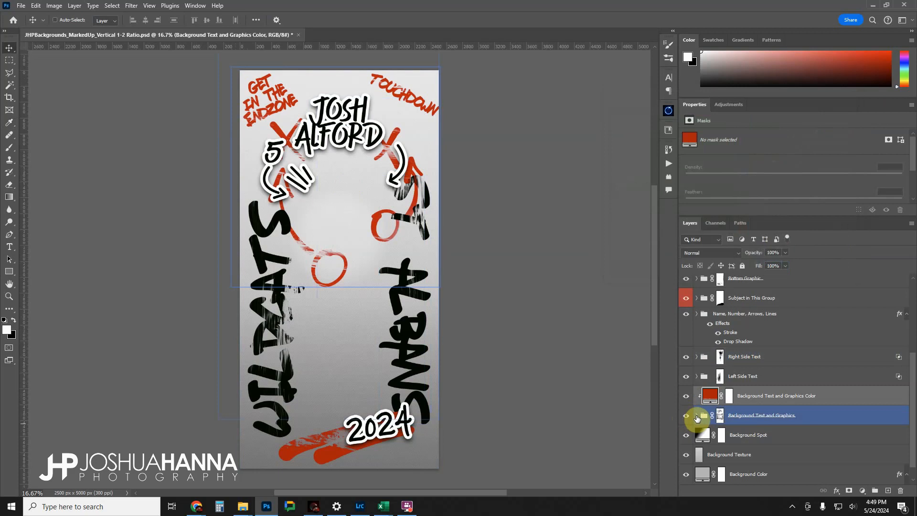
{"action": "left_click", "coordinate": [719, 415]}
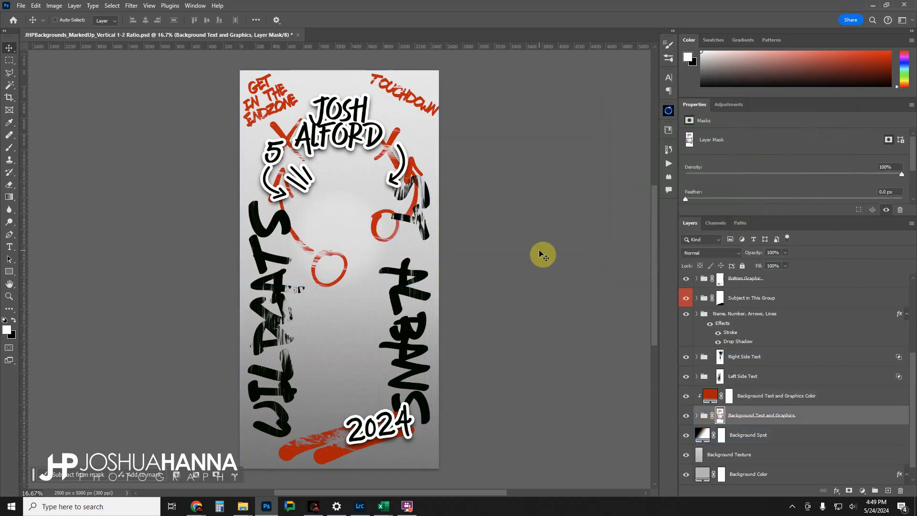
{"action": "left_click", "coordinate": [720, 419], "text": "shift"}
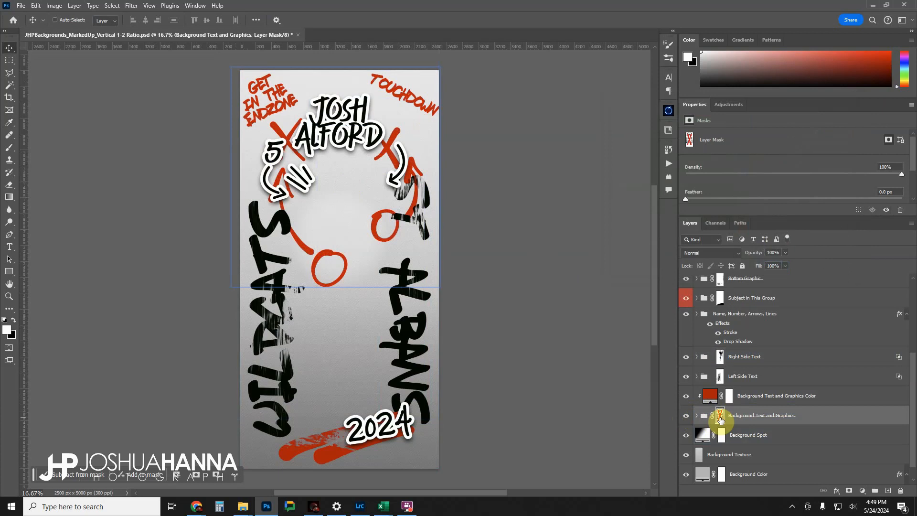
{"action": "left_click", "coordinate": [720, 419], "text": "shift"}
{"action": "left_click", "coordinate": [720, 418], "text": "shift"}
- Expand the Background Text and Graphics group and hide its Get in the Endzone and Touchdown text layers
{"action": "left_click", "coordinate": [698, 417]}
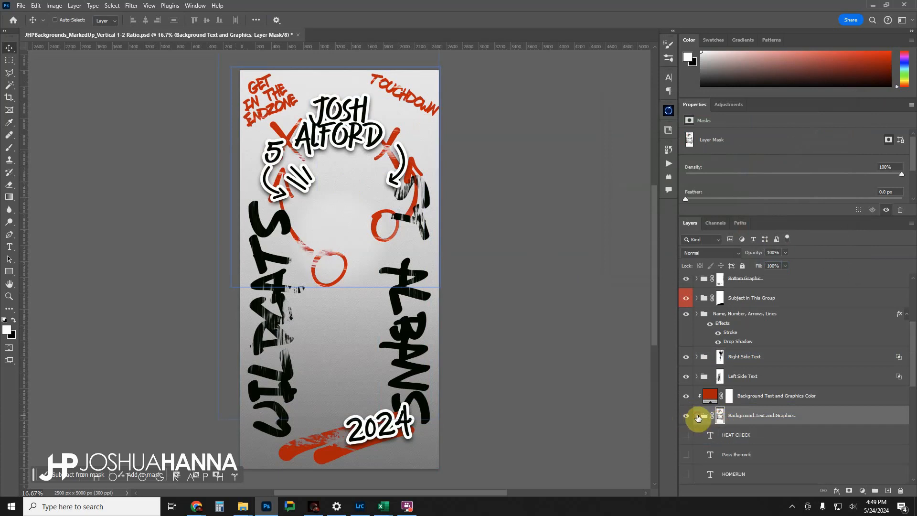
{"action": "scroll", "coordinate": [745, 399], "scroll_direction": "down", "scroll_amount": 5}
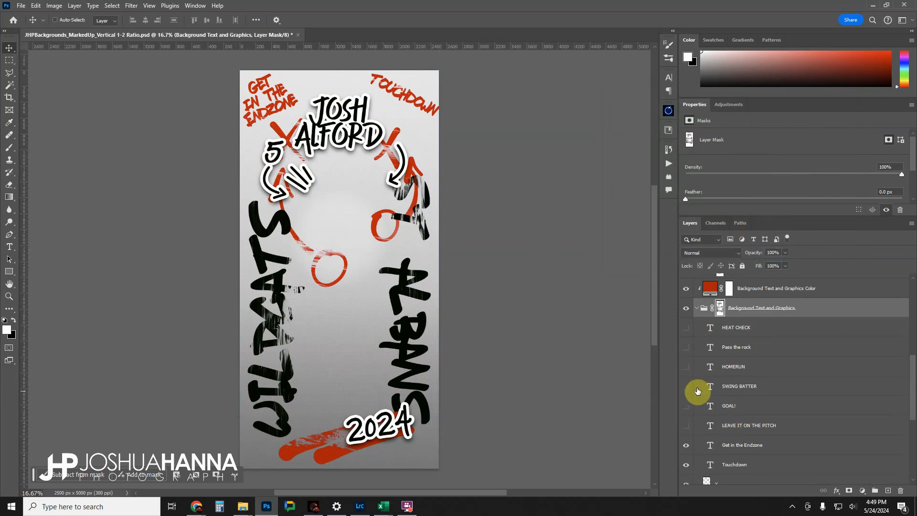
{"action": "scroll", "coordinate": [696, 420], "scroll_direction": "down", "scroll_amount": 1}
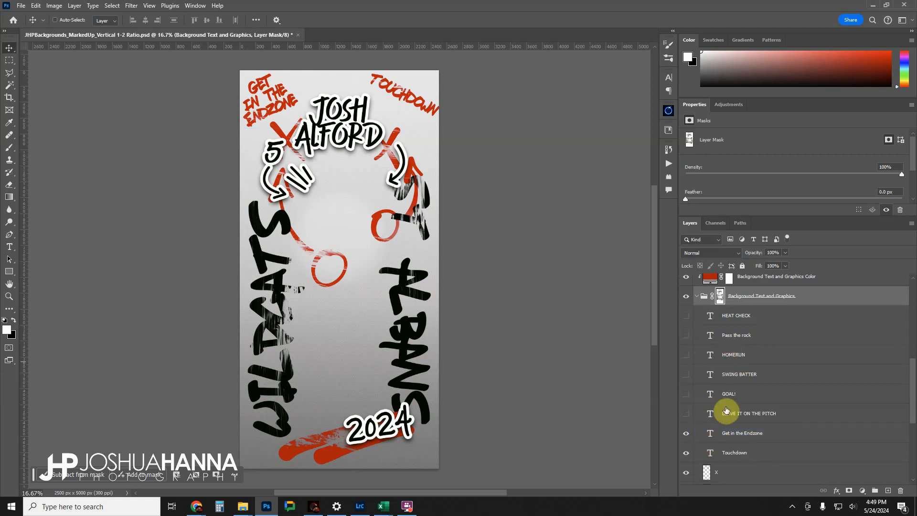
{"action": "left_click", "coordinate": [716, 432]}
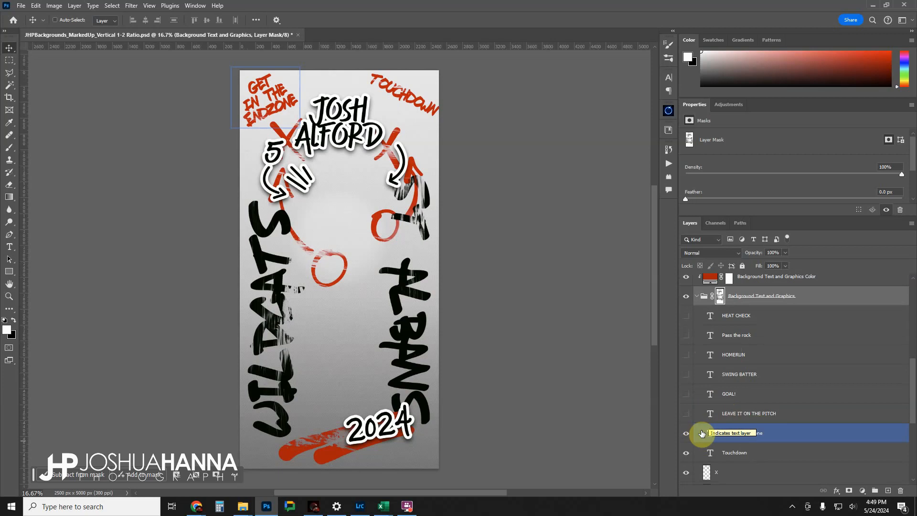
{"action": "left_click", "coordinate": [685, 452]}
{"action": "left_click", "coordinate": [687, 433]}
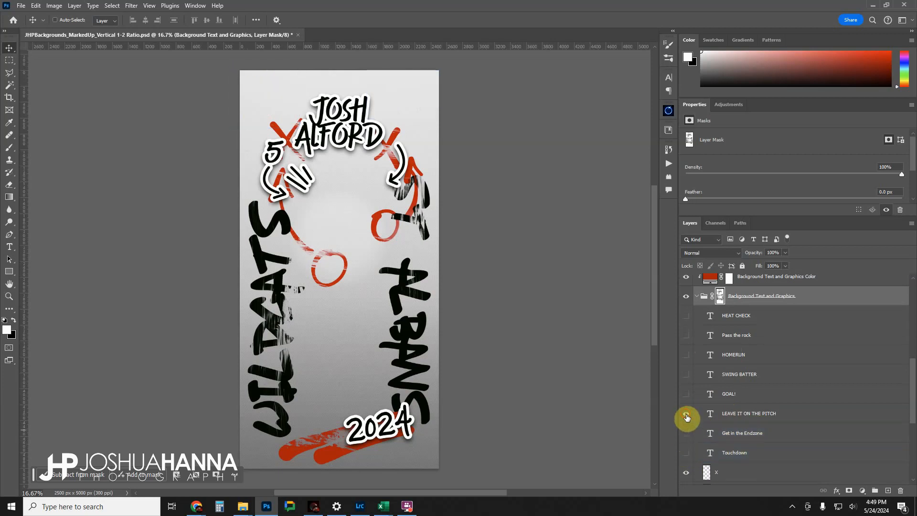
- Preview the LEAVE IT ON THE PITCH and GOAL! text pair, and the SWING BATTER and HOMERUN pair, hiding each again
{"action": "left_click", "coordinate": [686, 413]}
{"action": "left_click", "coordinate": [686, 394]}
{"action": "left_click", "coordinate": [686, 393]}
{"action": "left_click", "coordinate": [685, 413]}
{"action": "left_click", "coordinate": [685, 374]}
{"action": "left_click", "coordinate": [686, 355]}
{"action": "left_click", "coordinate": [686, 355]}
{"action": "left_click", "coordinate": [686, 374]}
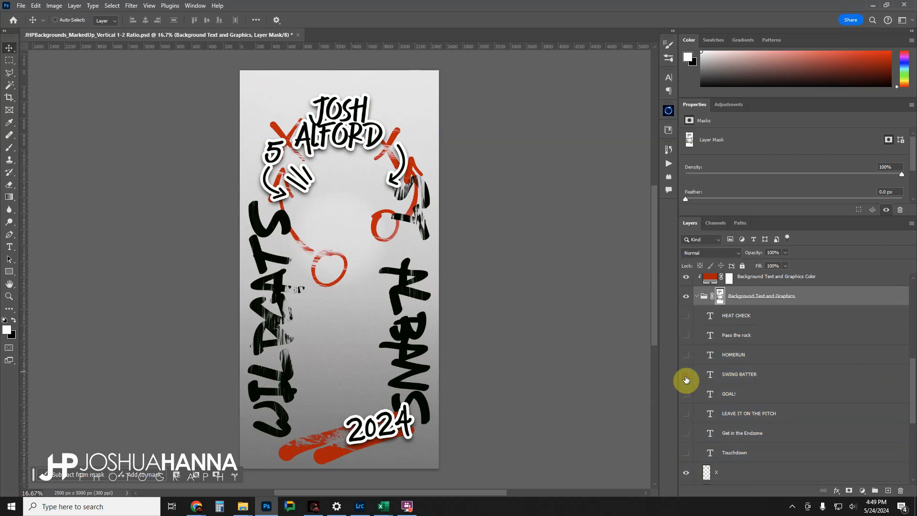
- Preview the Pass the rock and HEAT CHECK text layers, hide them, and show Touchdown and Get in the Endzone again
{"action": "left_click", "coordinate": [686, 335]}
{"action": "left_click", "coordinate": [686, 315]}
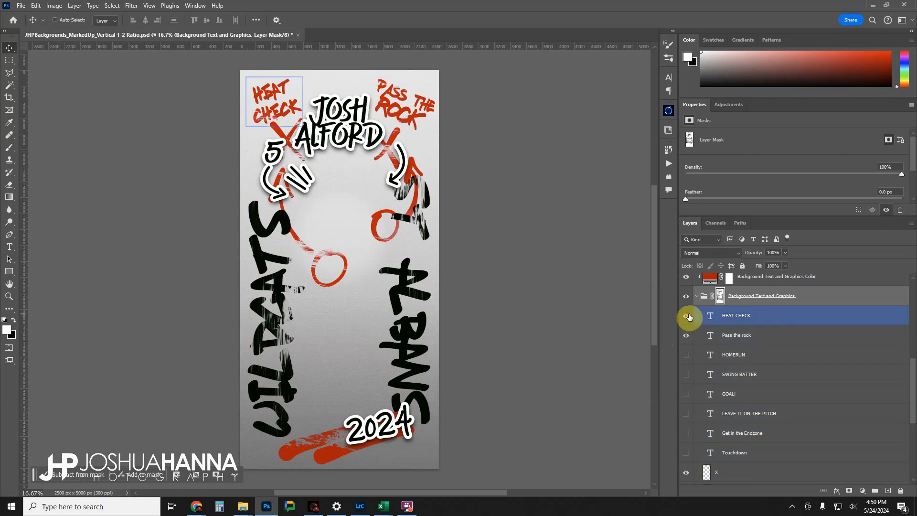
{"action": "left_click", "coordinate": [689, 320]}
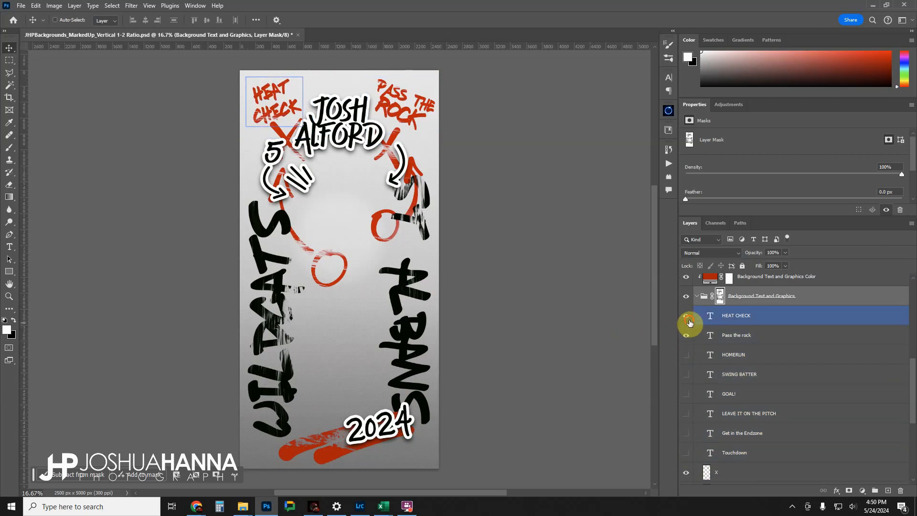
{"action": "left_click", "coordinate": [686, 335]}
{"action": "left_click", "coordinate": [686, 452]}
{"action": "left_click", "coordinate": [686, 433]}
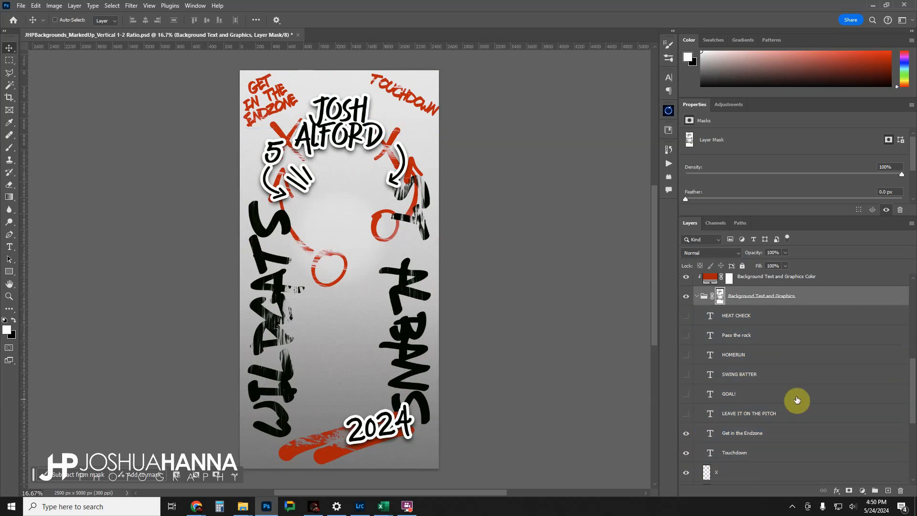
- Compare the artwork with each of the two X graphic layers hidden and shown
{"action": "scroll", "coordinate": [707, 343], "scroll_direction": "down", "scroll_amount": 3}
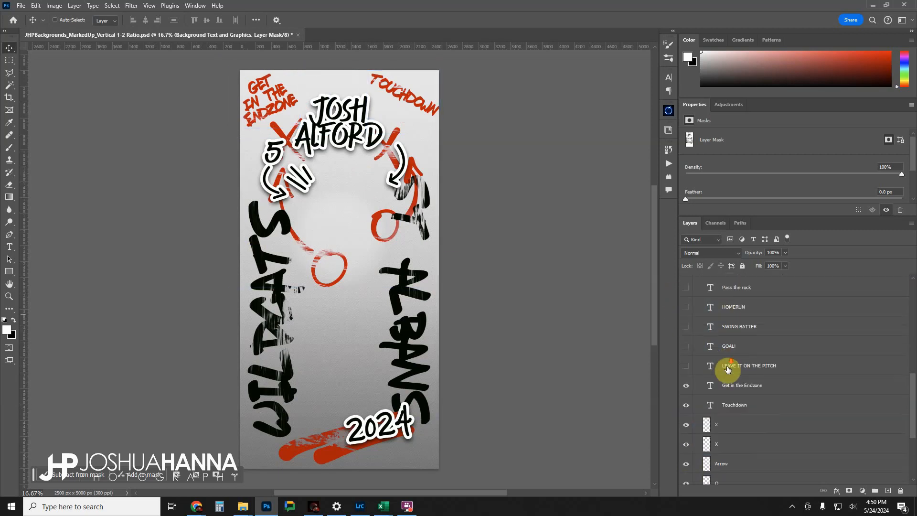
{"action": "left_click", "coordinate": [726, 368]}
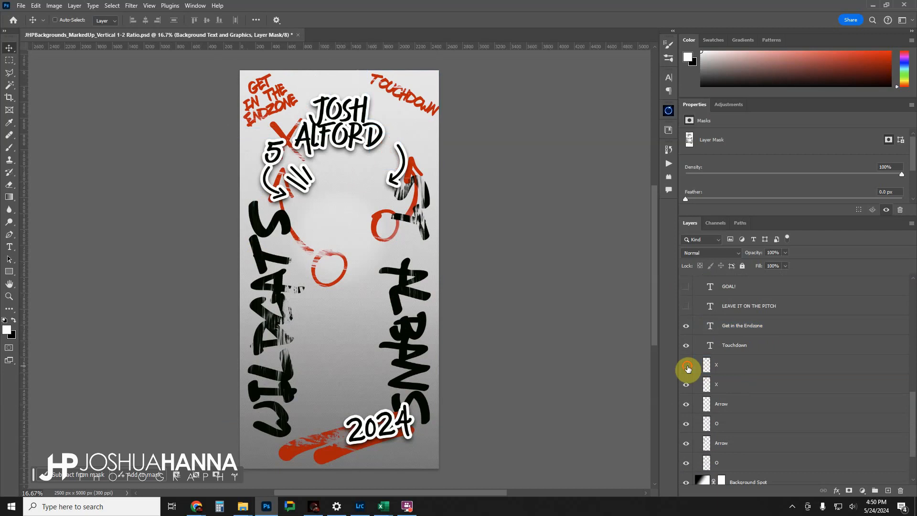
{"action": "left_click", "coordinate": [688, 387]}
{"action": "left_click", "coordinate": [687, 390]}
{"action": "left_click", "coordinate": [687, 390]}
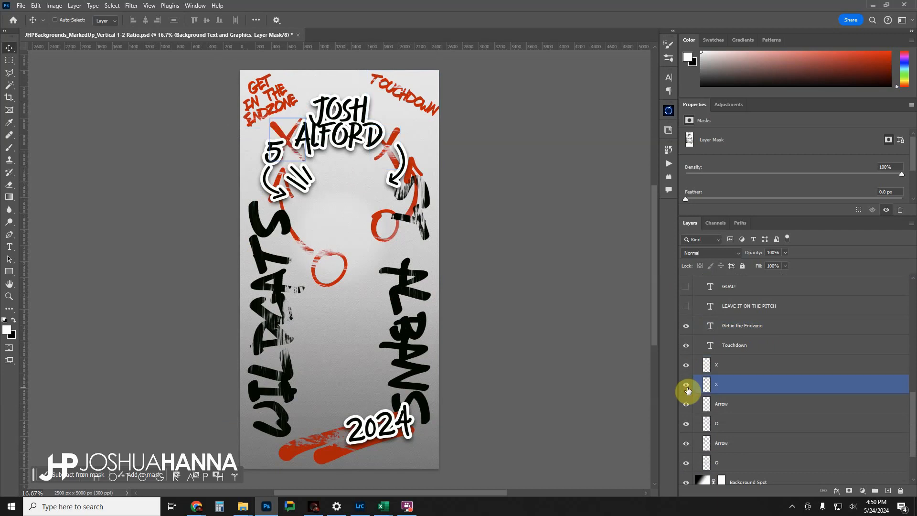
- Compare the artwork with the Arrow and O layers beside ST ALBANS hidden and shown
{"action": "left_click", "coordinate": [687, 396]}
{"action": "left_click", "coordinate": [686, 405]}
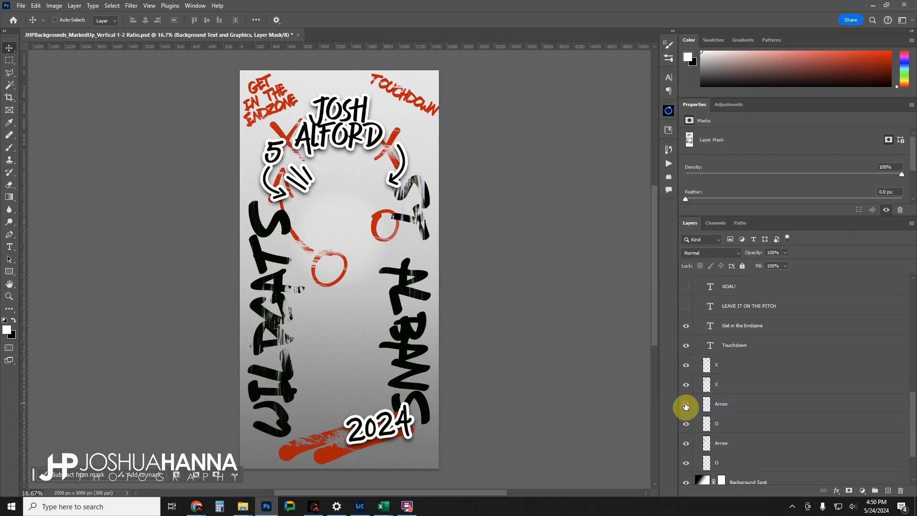
{"action": "left_click", "coordinate": [686, 405]}
{"action": "left_click", "coordinate": [685, 415]}
{"action": "left_click", "coordinate": [685, 424]}
{"action": "left_click", "coordinate": [686, 424]}
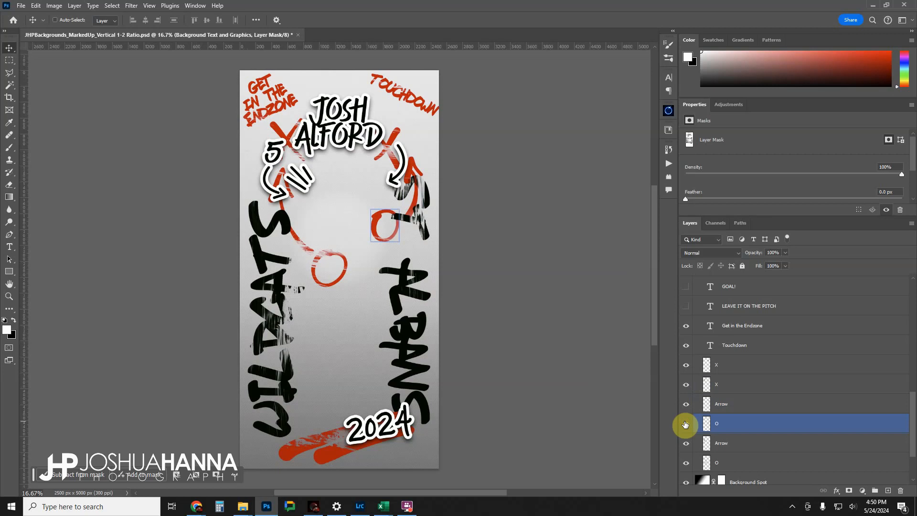
- Compare the artwork with the second Arrow and O layers near WILDCATS hidden and shown
{"action": "left_click", "coordinate": [686, 442]}
{"action": "left_click", "coordinate": [686, 446]}
{"action": "left_click", "coordinate": [686, 446]}
{"action": "left_click", "coordinate": [683, 458]}
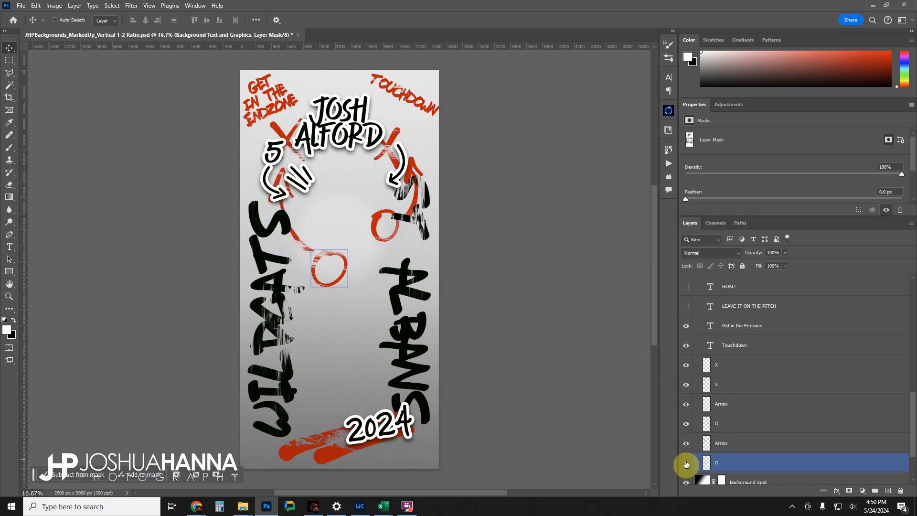
{"action": "left_click", "coordinate": [685, 463]}
{"action": "left_click", "coordinate": [686, 463]}
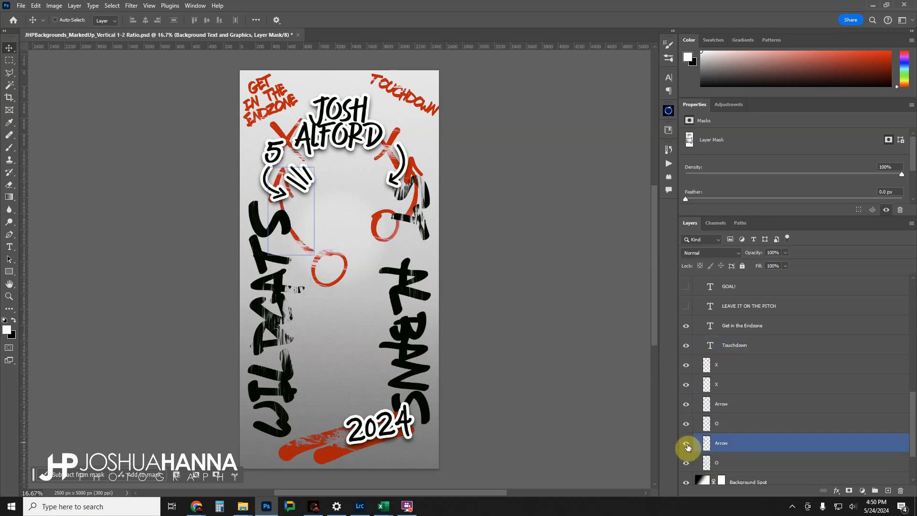
{"action": "left_click", "coordinate": [686, 446]}
{"action": "left_click", "coordinate": [686, 445]}
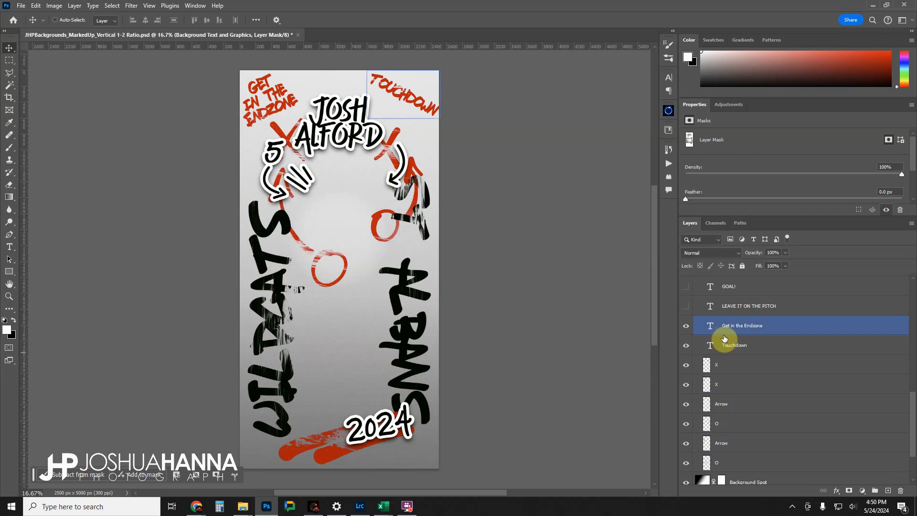
- Collapse the Background Text and Graphics group, select Background Spot, and compare the artwork with that layer hidden and shown
{"action": "scroll", "coordinate": [718, 372], "scroll_direction": "up", "scroll_amount": 5}
{"action": "left_click", "coordinate": [697, 309]}
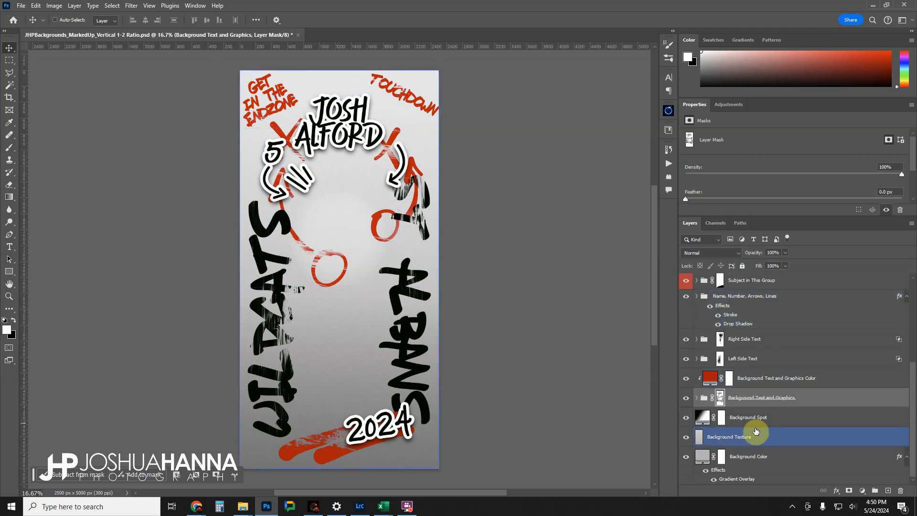
{"action": "left_click", "coordinate": [760, 416]}
{"action": "left_click", "coordinate": [686, 421]}
{"action": "left_click", "coordinate": [686, 421]}
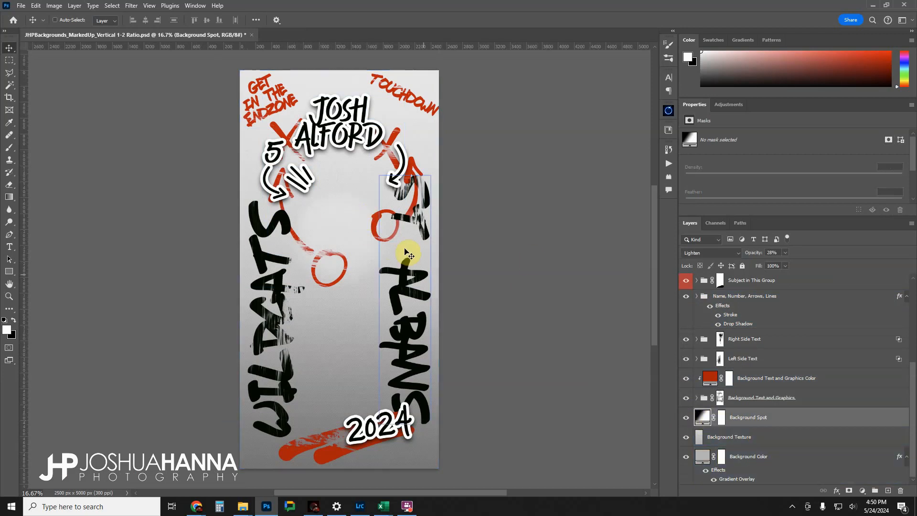
- Select the Background Texture layer and compare the artwork with the texture hidden and shown
{"action": "left_click", "coordinate": [745, 436]}
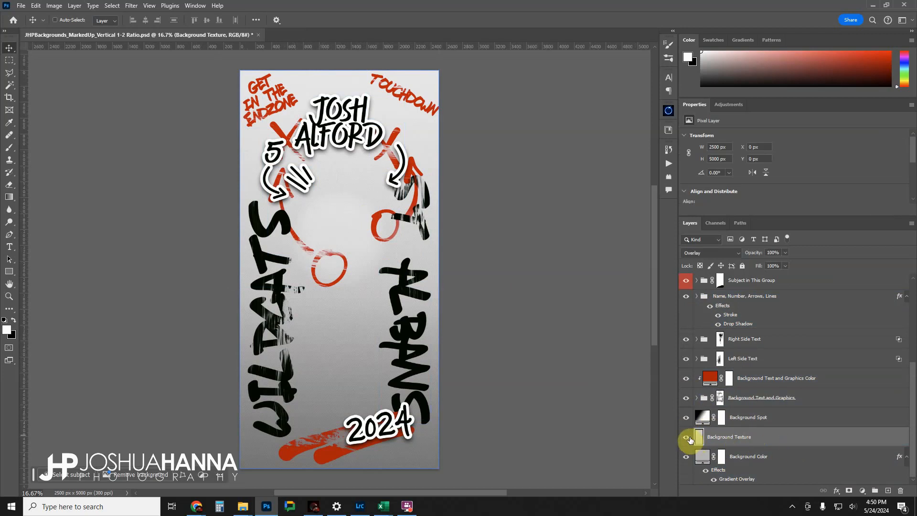
{"action": "left_click", "coordinate": [688, 438]}
{"action": "left_click", "coordinate": [688, 438]}
{"action": "left_click", "coordinate": [687, 438]}
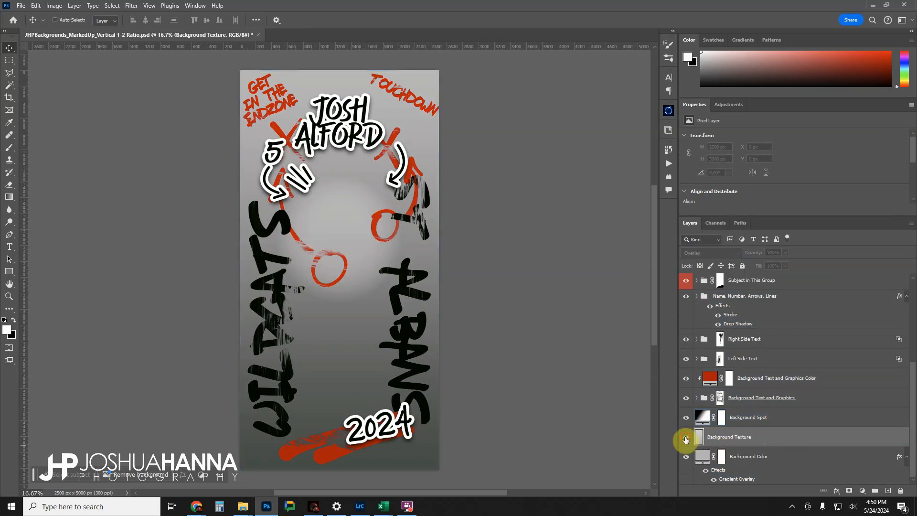
{"action": "left_click", "coordinate": [686, 438]}
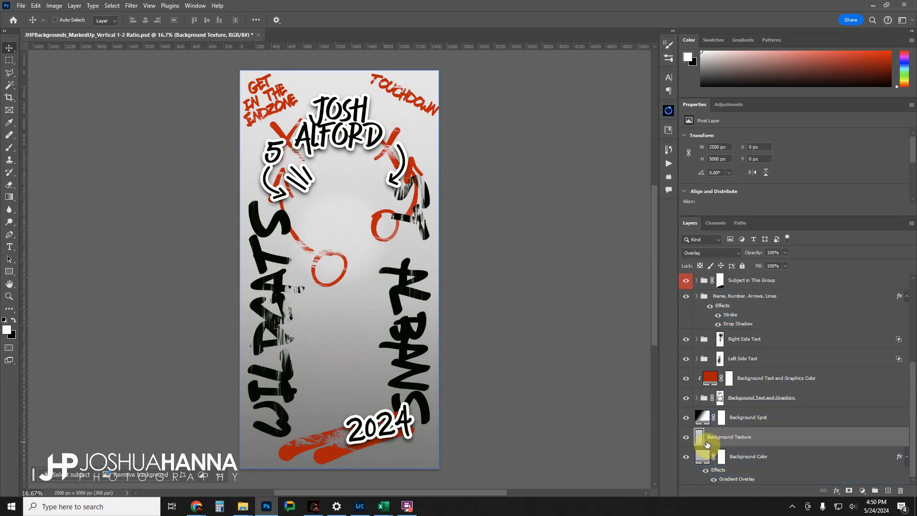
{"action": "left_click", "coordinate": [687, 438]}
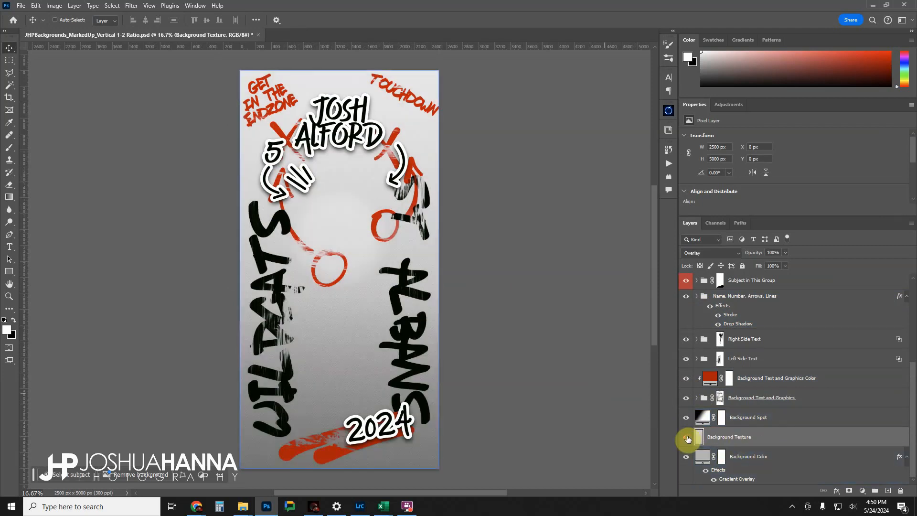
- Examine the background texture up close between the side texts and return to the full banner view
{"action": "left_click", "coordinate": [9, 296]}
{"action": "left_click", "coordinate": [340, 313]}
{"action": "left_click", "coordinate": [341, 313]}
{"action": "left_click", "coordinate": [340, 313]}
{"action": "left_click", "coordinate": [340, 313]}
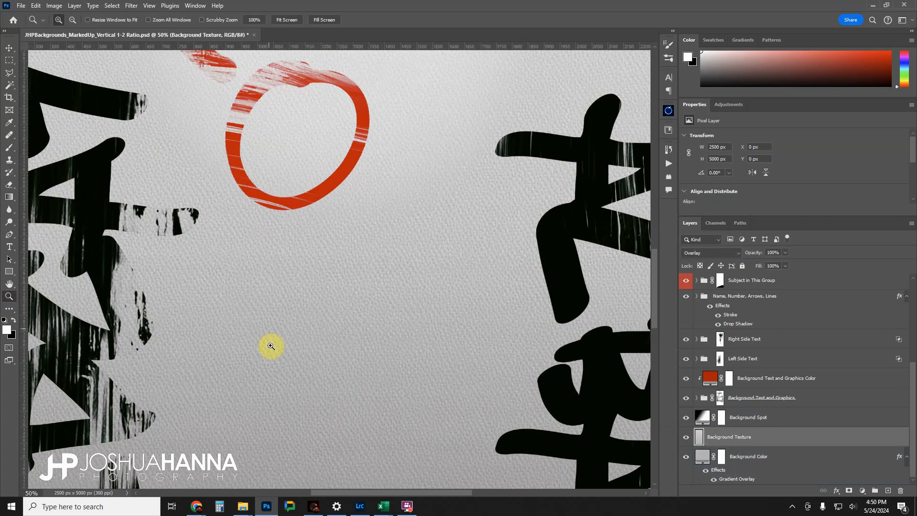
{"action": "right_click", "coordinate": [369, 322]}
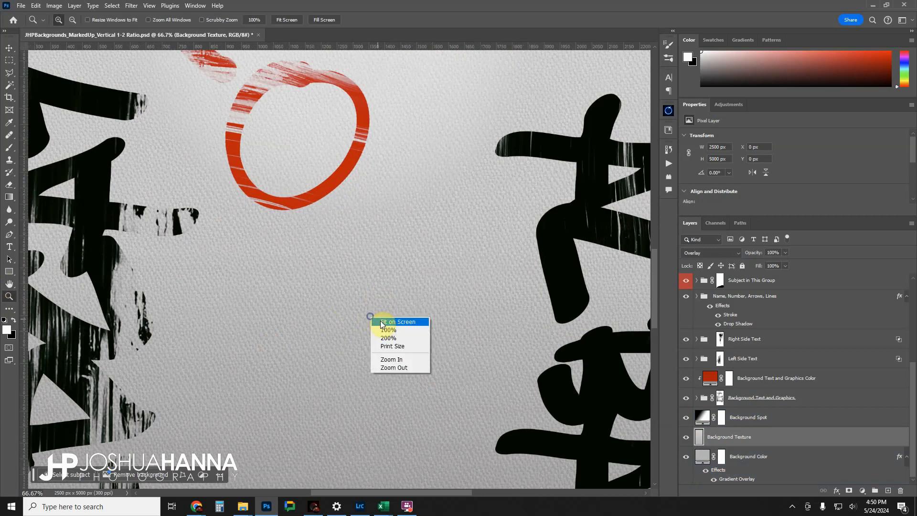
{"action": "left_click", "coordinate": [387, 321]}
{"action": "right_click", "coordinate": [348, 308]}
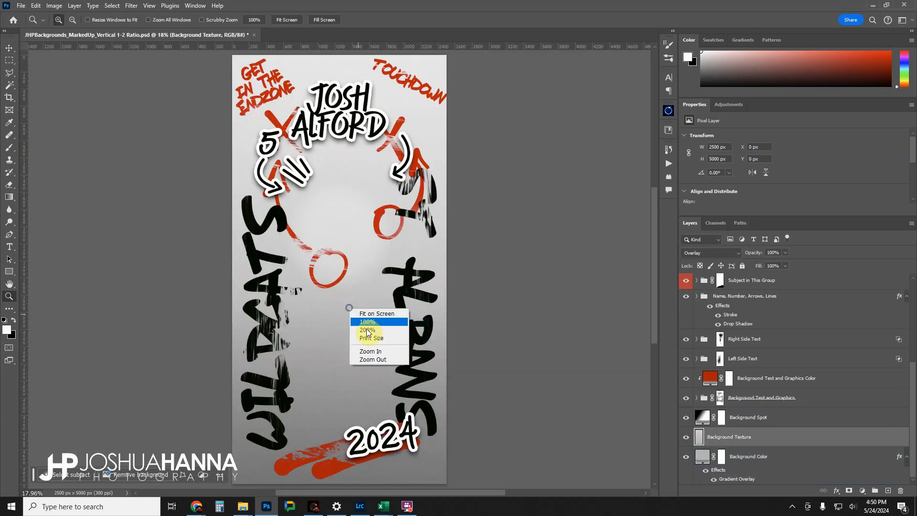
{"action": "left_click", "coordinate": [372, 359]}
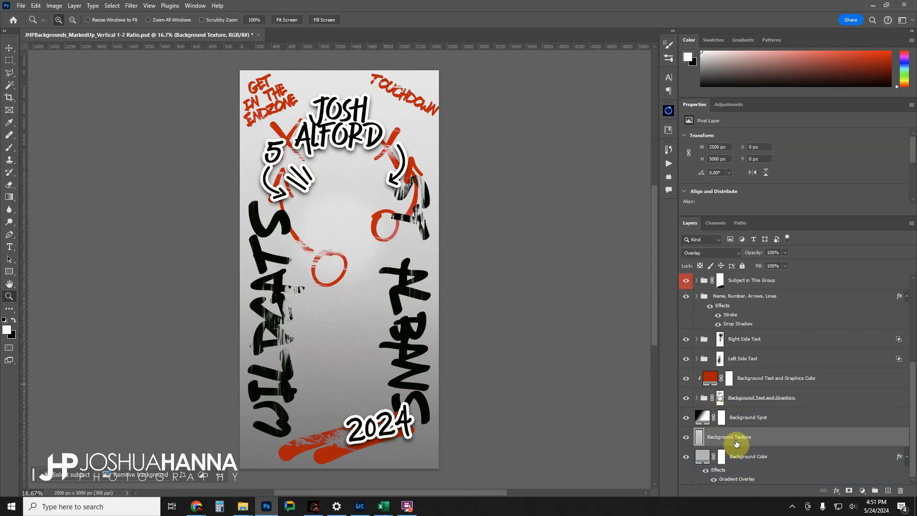
- Change the Background Color fill layer to dark red 420000
{"action": "left_click", "coordinate": [745, 455]}
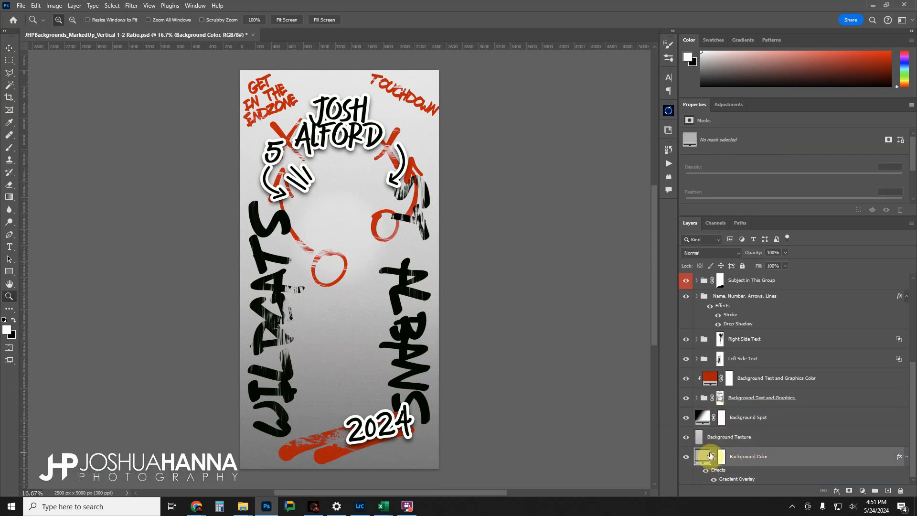
{"action": "double_click", "coordinate": [702, 458]}
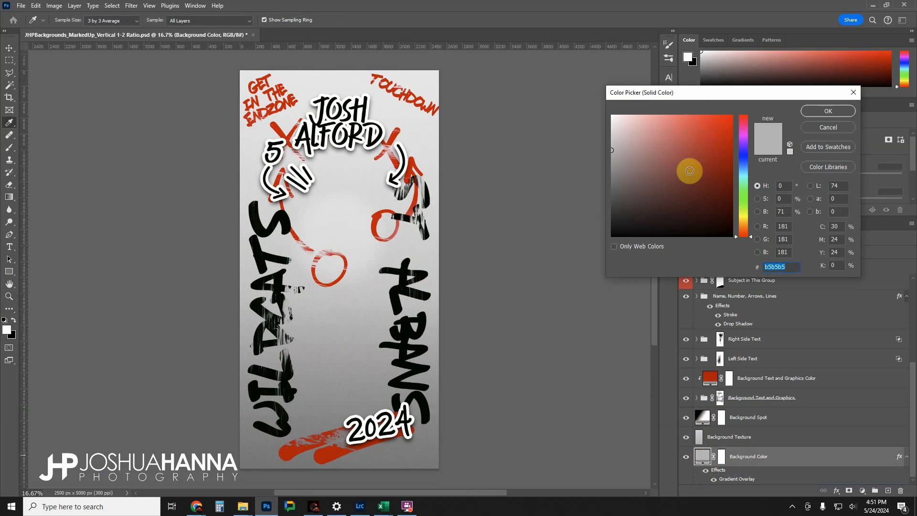
{"action": "left_click", "coordinate": [698, 165]}
{"action": "left_click_drag", "start_coordinate": [698, 165], "coordinate": [749, 225]}
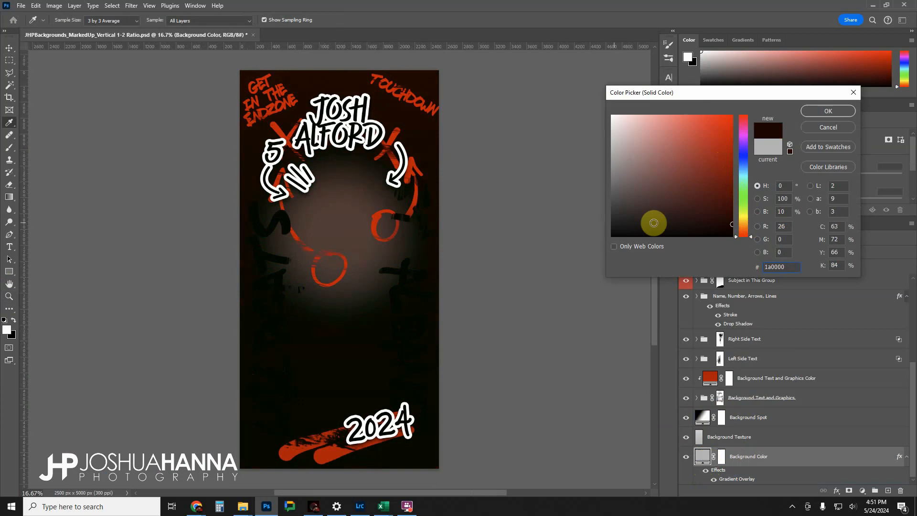
{"action": "left_click", "coordinate": [731, 171]}
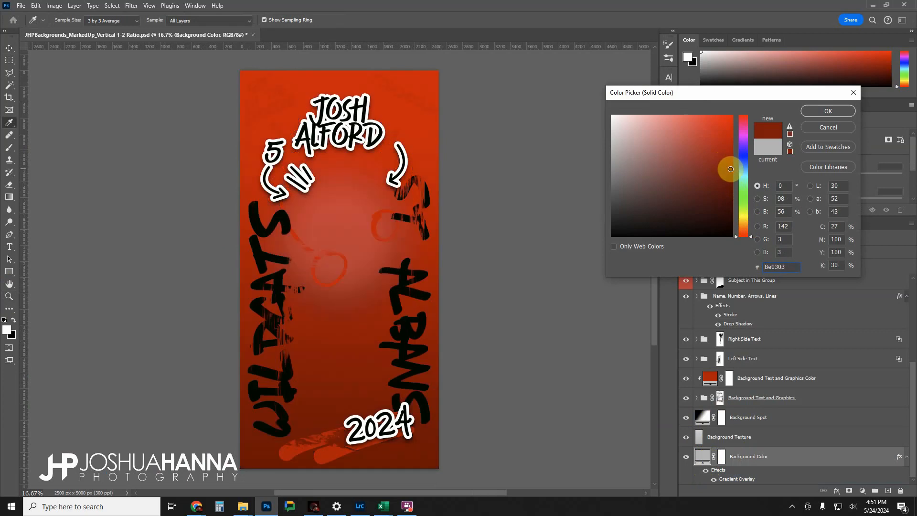
{"action": "left_click_drag", "start_coordinate": [735, 182], "coordinate": [744, 202]}
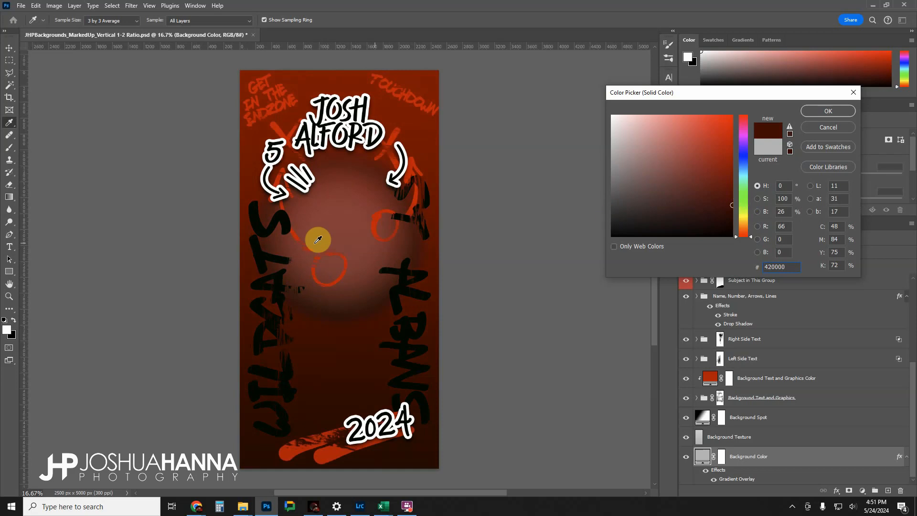
{"action": "left_click", "coordinate": [828, 111]}
- Set Background Spot to Color Dodge at 24% opacity and compare the artwork with that layer hidden and shown
{"action": "left_click", "coordinate": [762, 415]}
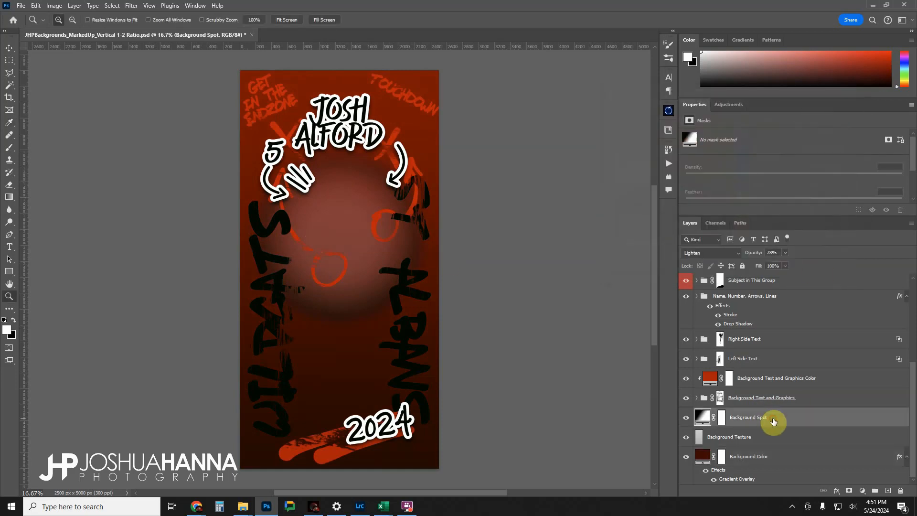
{"action": "left_click", "coordinate": [730, 258]}
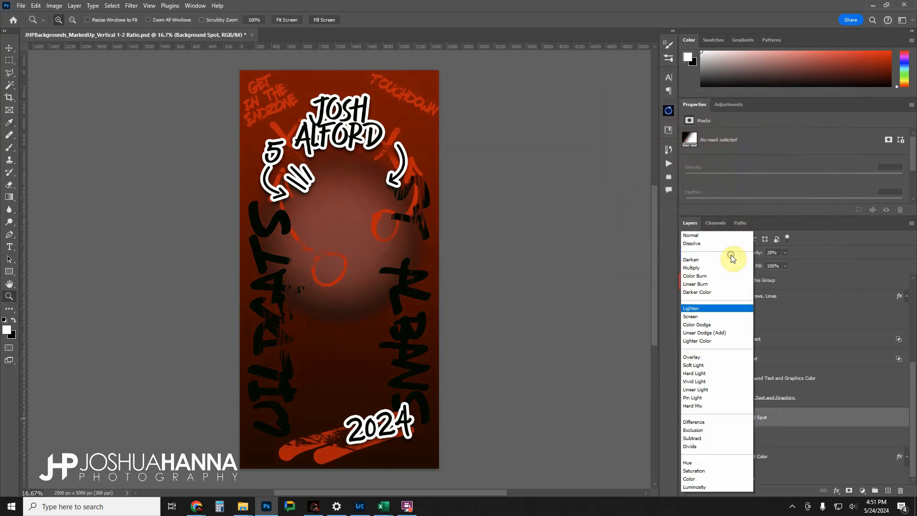
{"action": "left_click", "coordinate": [707, 326]}
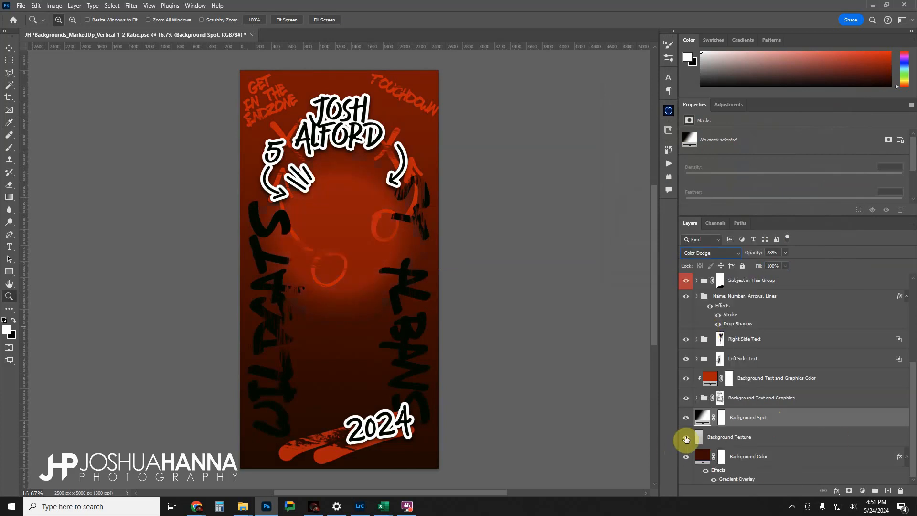
{"action": "mouse_move", "coordinate": [787, 256]}
{"action": "left_mouse_down"}
{"action": "mouse_move", "coordinate": [795, 247]}
{"action": "mouse_move", "coordinate": [796, 262]}
{"action": "mouse_move", "coordinate": [786, 268]}
{"action": "left_mouse_up"}
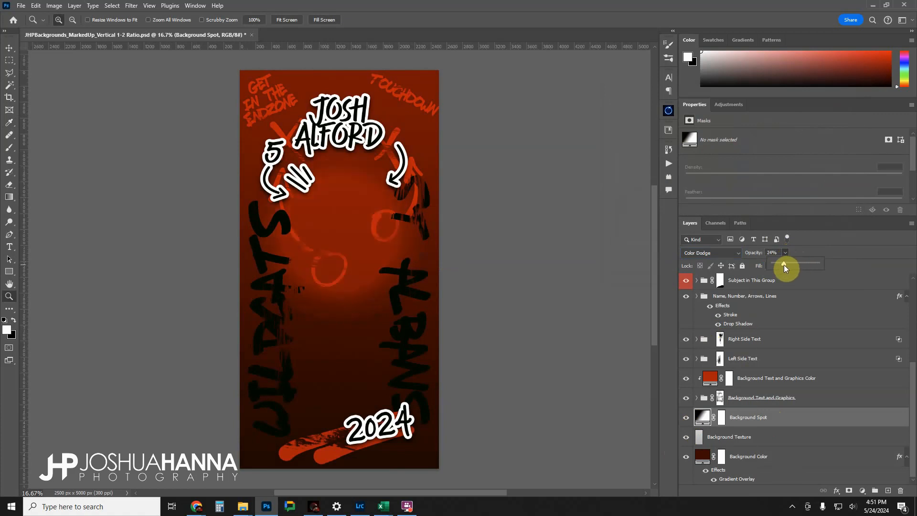
{"action": "left_click", "coordinate": [687, 418]}
{"action": "left_click", "coordinate": [687, 418]}
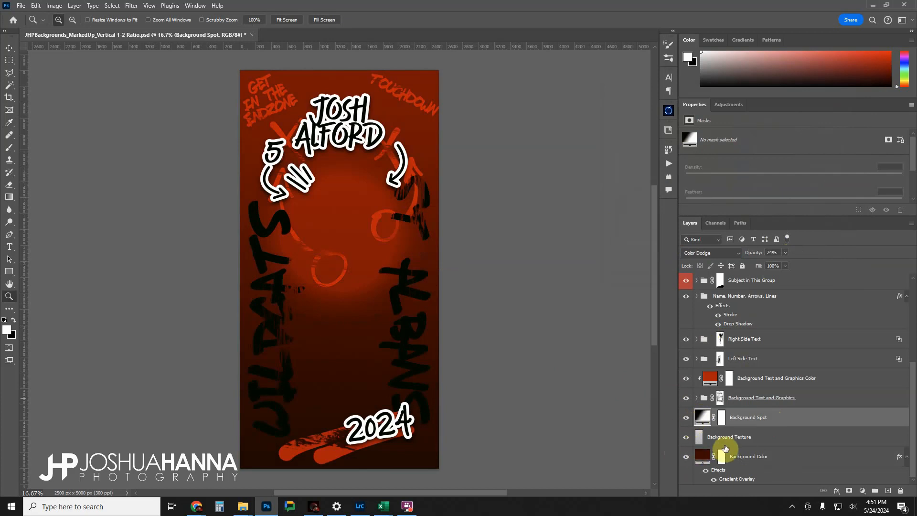
- Change the Background Color fill layer to light gray b3b3b3
{"action": "double_click", "coordinate": [702, 456]}
{"action": "left_click_drag", "start_coordinate": [677, 211], "coordinate": [597, 146]}
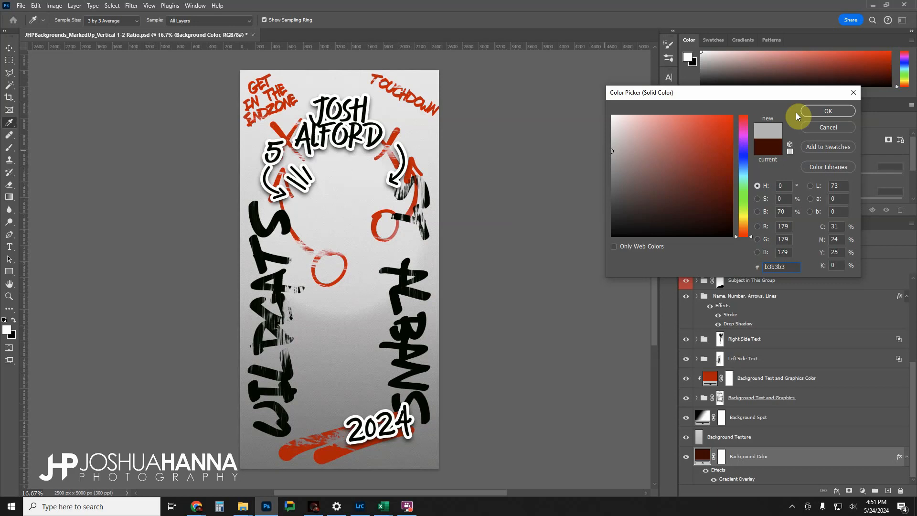
{"action": "left_click", "coordinate": [827, 111]}
{"action": "key", "text": "z"}
- Set the Background Spot layer's blend mode to Lighten
{"action": "left_click", "coordinate": [748, 436]}
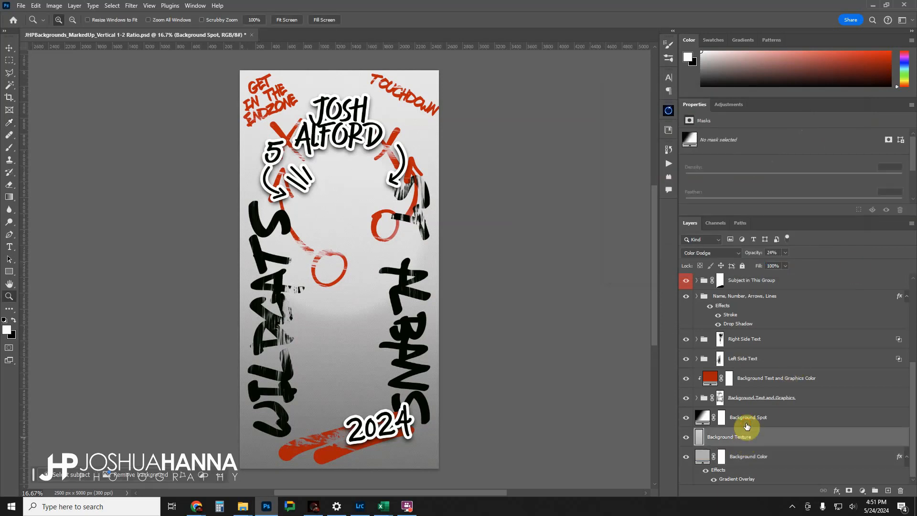
{"action": "left_click", "coordinate": [748, 418]}
{"action": "left_click", "coordinate": [736, 252]}
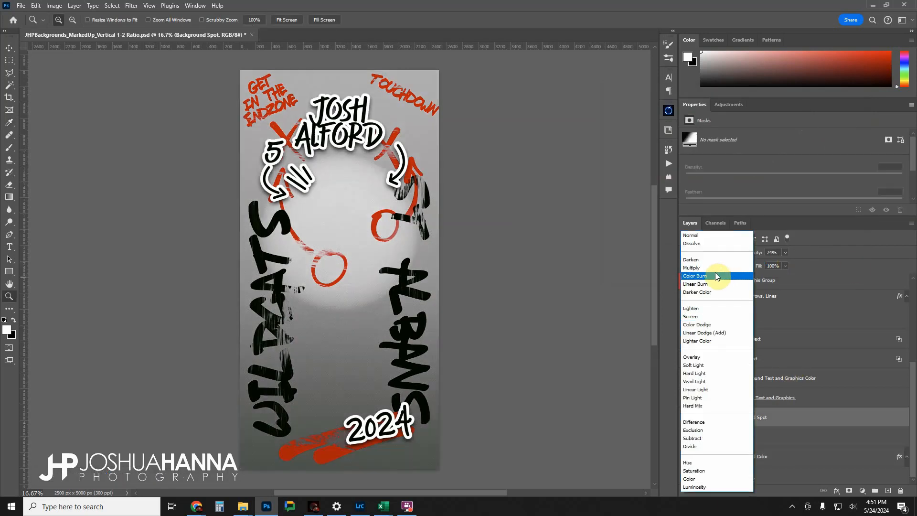
{"action": "left_click", "coordinate": [701, 308]}
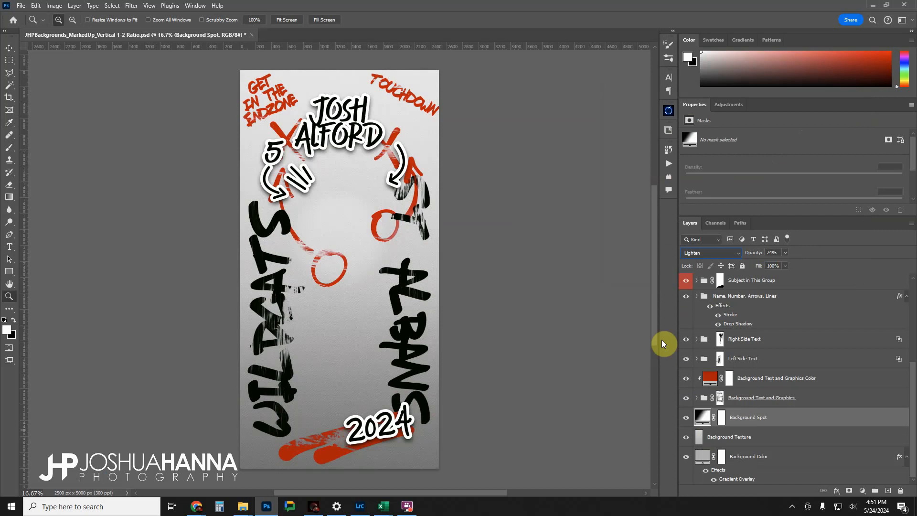
- Expand both nested Subject in This Group folders and make the Extracted Image layer visible
{"action": "scroll", "coordinate": [702, 374], "scroll_direction": "up", "scroll_amount": 2}
{"action": "scroll", "coordinate": [728, 365], "scroll_direction": "up", "scroll_amount": 5}
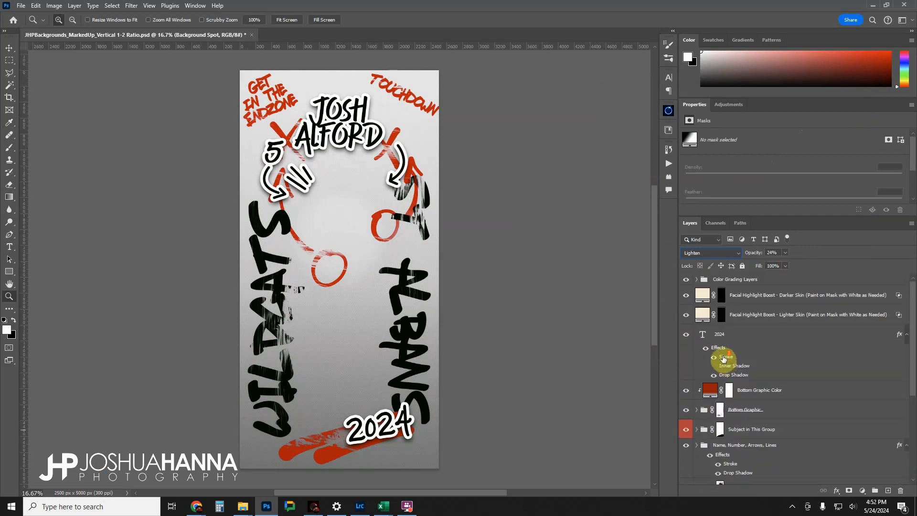
{"action": "scroll", "coordinate": [724, 359], "scroll_direction": "down", "scroll_amount": 3}
{"action": "left_click", "coordinate": [696, 347]}
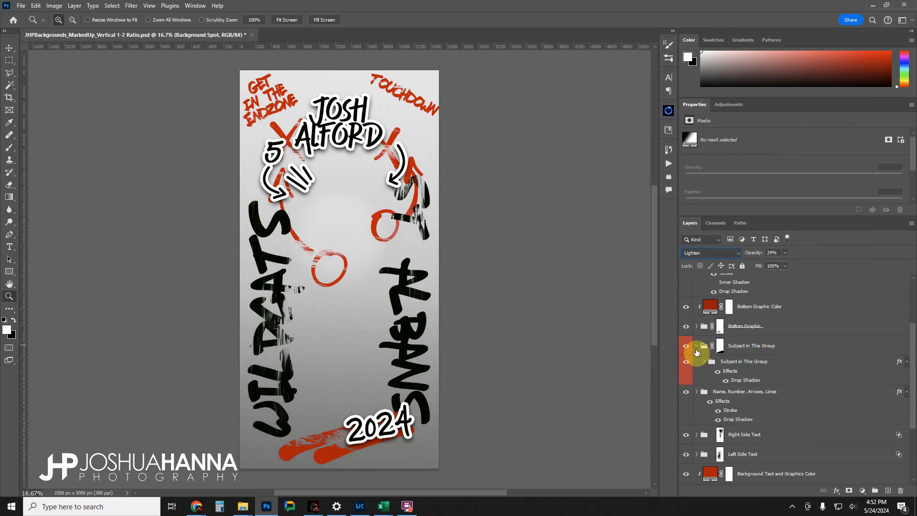
{"action": "left_click", "coordinate": [705, 361]}
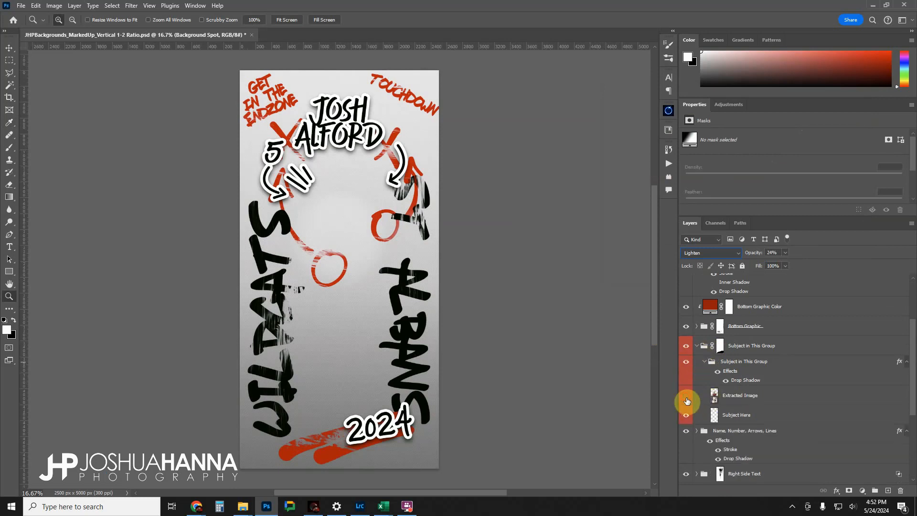
{"action": "left_click", "coordinate": [687, 400]}
{"action": "left_click", "coordinate": [705, 363]}
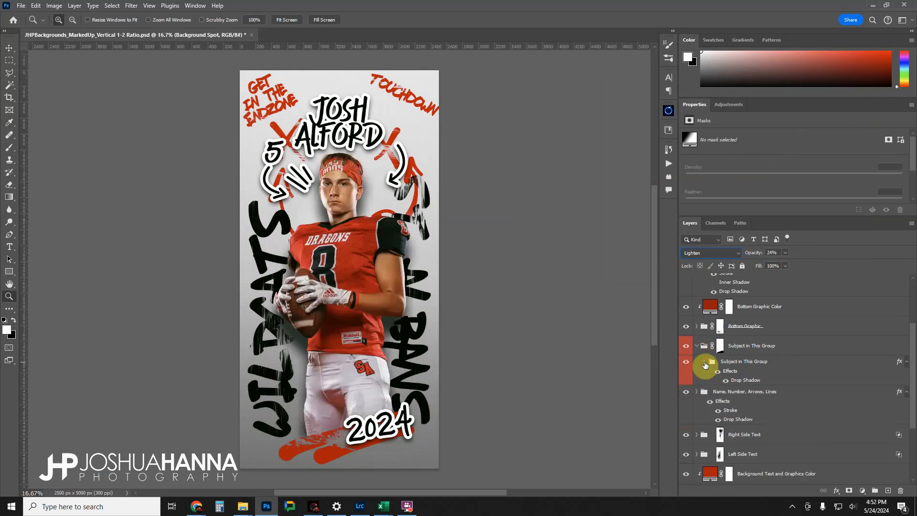
{"action": "left_click", "coordinate": [705, 362]}
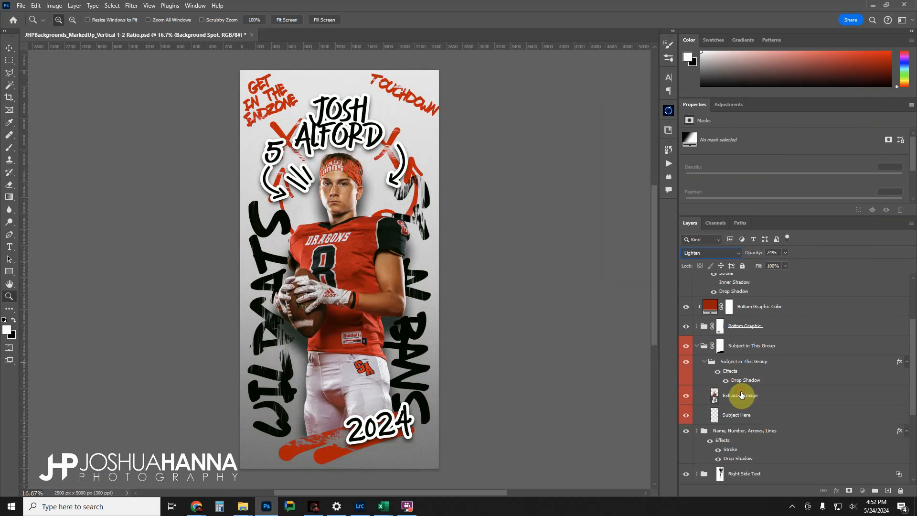
- Scale the Extracted Image to 90.13%, move it up on the banner, nudge it to the left and apply the transform
{"action": "left_click", "coordinate": [740, 395]}
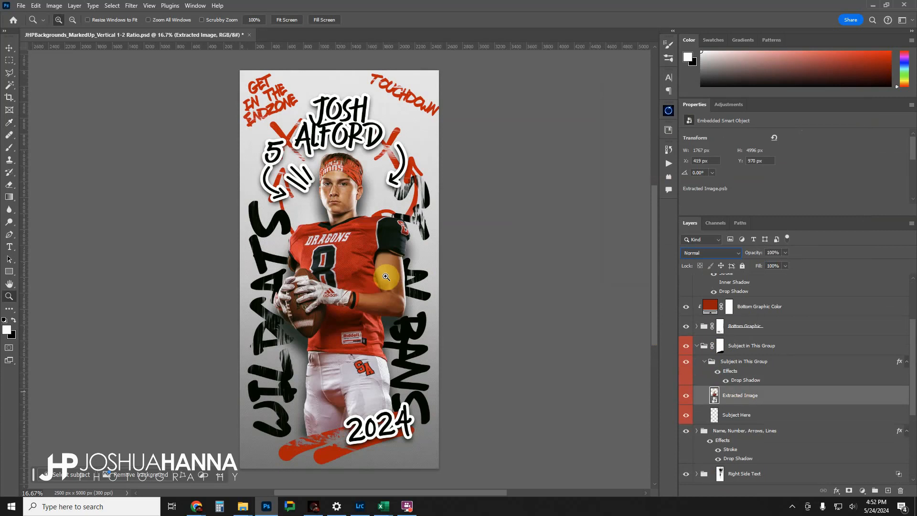
{"action": "left_click", "coordinate": [9, 48]}
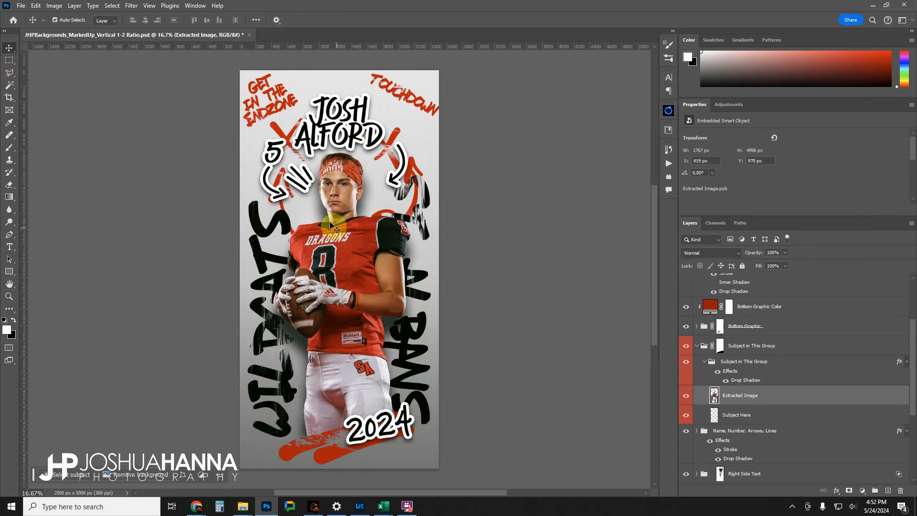
{"action": "key", "text": "ctrl+t"}
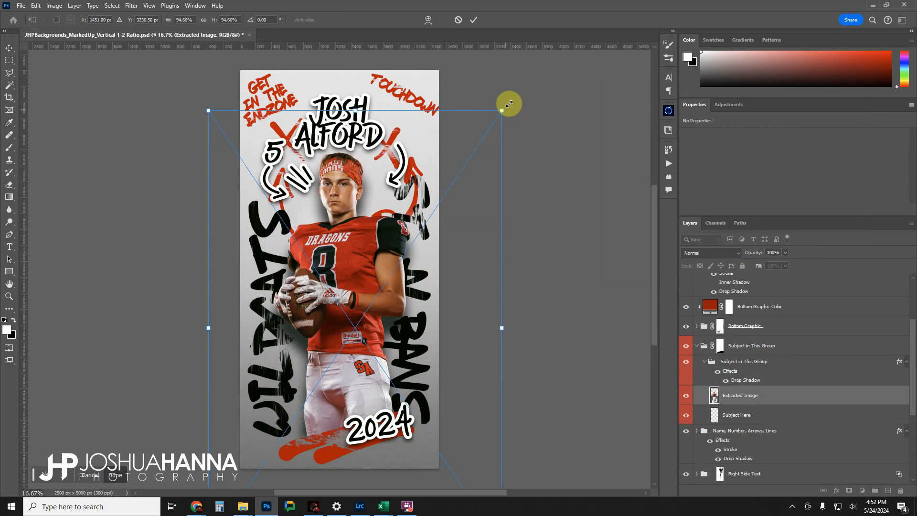
{"action": "left_click_drag", "start_coordinate": [504, 103], "coordinate": [483, 133]}
{"action": "left_click_drag", "start_coordinate": [340, 276], "coordinate": [340, 254]}
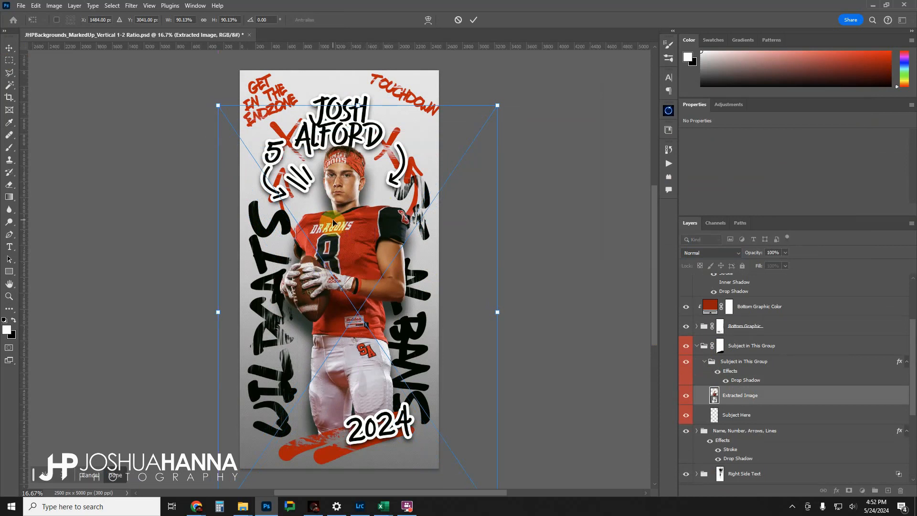
{"action": "key", "text": "Left"}
{"action": "key", "text": "Left"}
{"action": "key", "text": "Left"}
{"action": "key", "text": "Left"}
{"action": "key", "text": "Left"}
{"action": "left_click", "coordinate": [474, 21]}
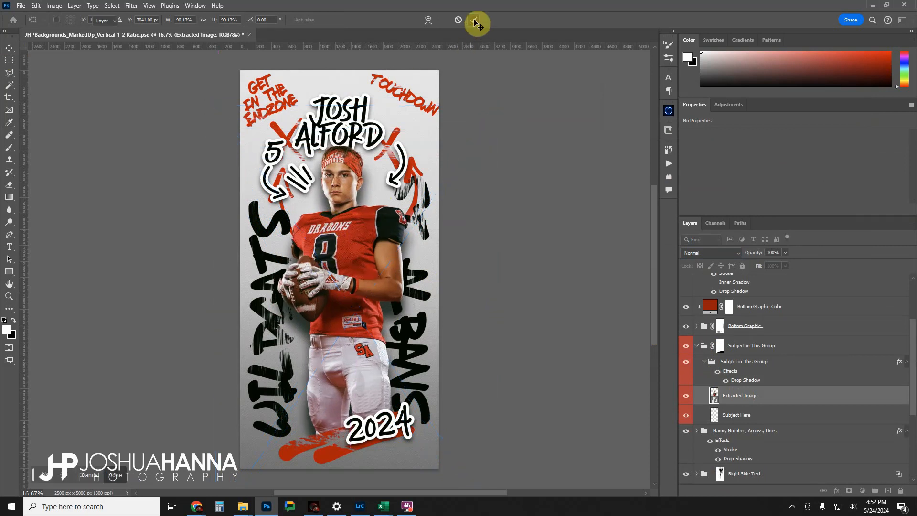
- Paint white over the athlete's face on the Facial Highlight Boost - Lighter Skin mask with a small brush at 62% flow
{"action": "scroll", "coordinate": [750, 390], "scroll_direction": "up", "scroll_amount": 3}
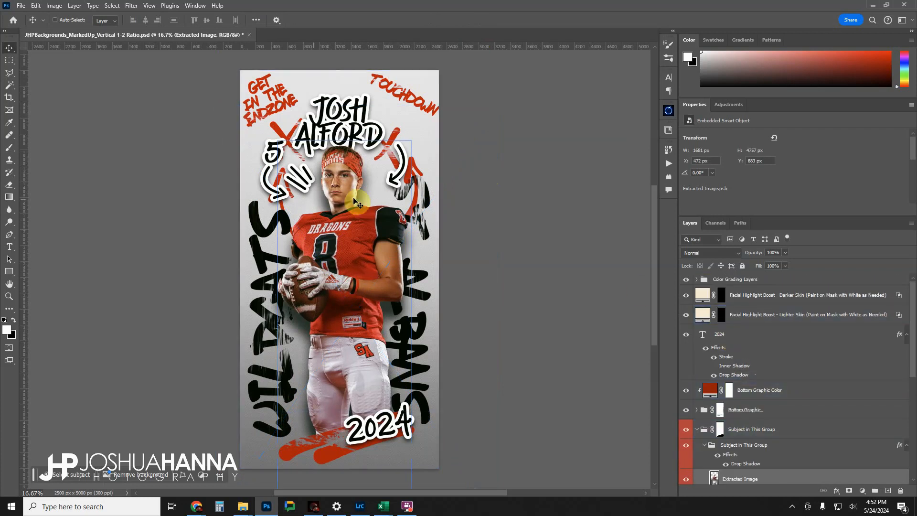
{"action": "left_click", "coordinate": [721, 315]}
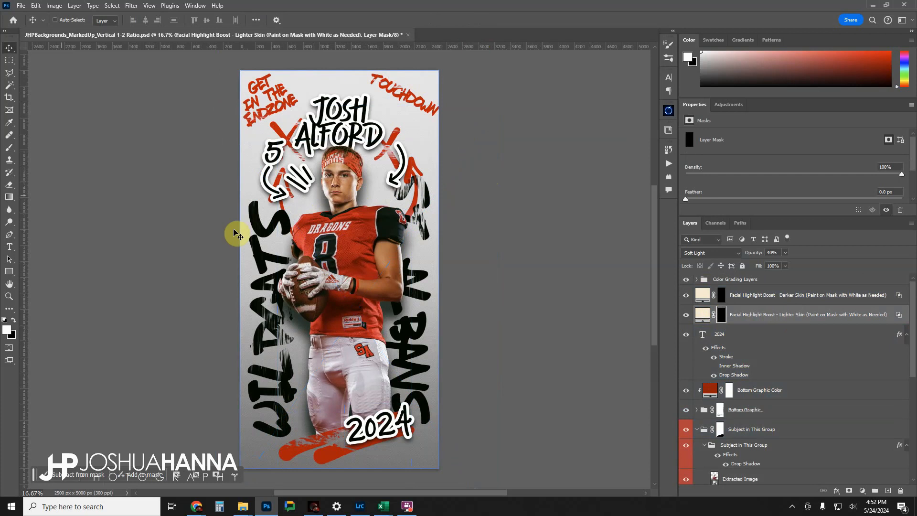
{"action": "left_click", "coordinate": [9, 148]}
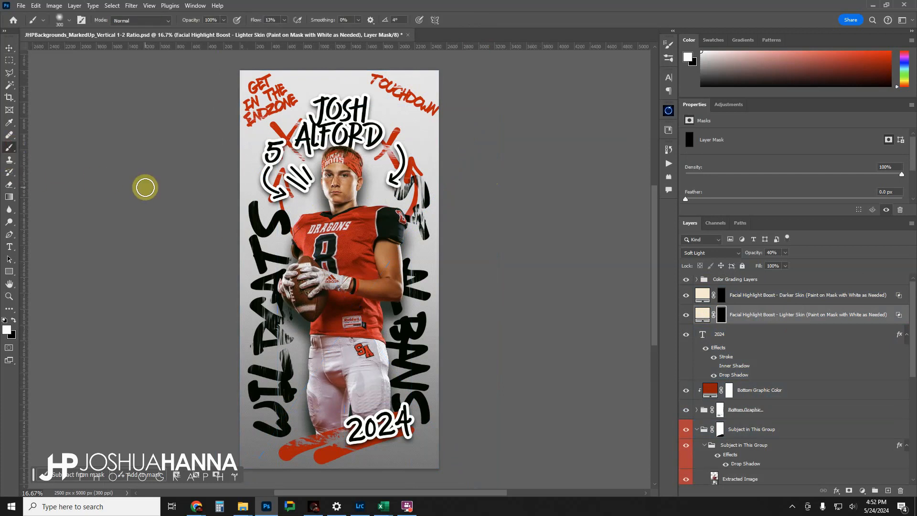
{"action": "left_click", "coordinate": [284, 19]}
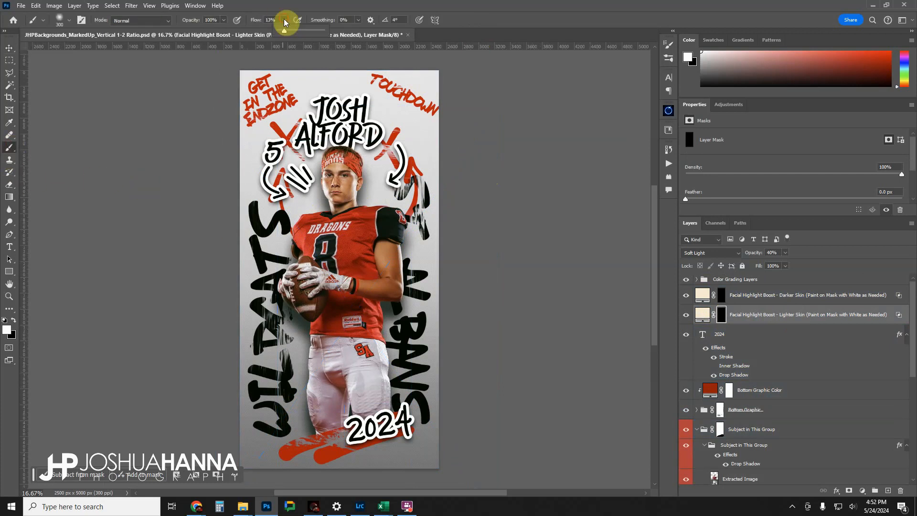
{"action": "left_click", "coordinate": [305, 30]}
{"action": "key", "text": "bracketleft"}
{"action": "key", "text": "bracketleft"}
{"action": "key", "text": "bracketleft"}
{"action": "key", "text": "bracketleft"}
{"action": "key", "text": "bracketleft"}
{"action": "mouse_move", "coordinate": [339, 178]}
{"action": "left_mouse_down"}
{"action": "mouse_move", "coordinate": [332, 176]}
{"action": "mouse_move", "coordinate": [345, 172]}
{"action": "mouse_move", "coordinate": [338, 189]}
{"action": "mouse_move", "coordinate": [334, 181]}
{"action": "left_mouse_up"}
{"action": "key", "text": "bracketright"}
{"action": "key", "text": "bracketright"}
{"action": "key", "text": "bracketright"}
{"action": "key", "text": "bracketright"}
{"action": "key", "text": "bracketright"}
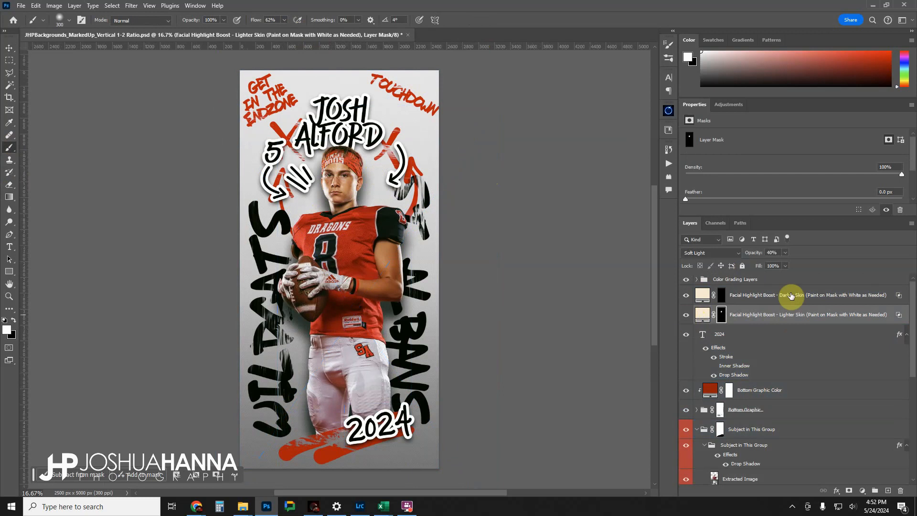
- Raise the Facial Highlight Boost - Lighter Skin opacity to 73% and switch to a smaller black brush
{"action": "left_click", "coordinate": [785, 265]}
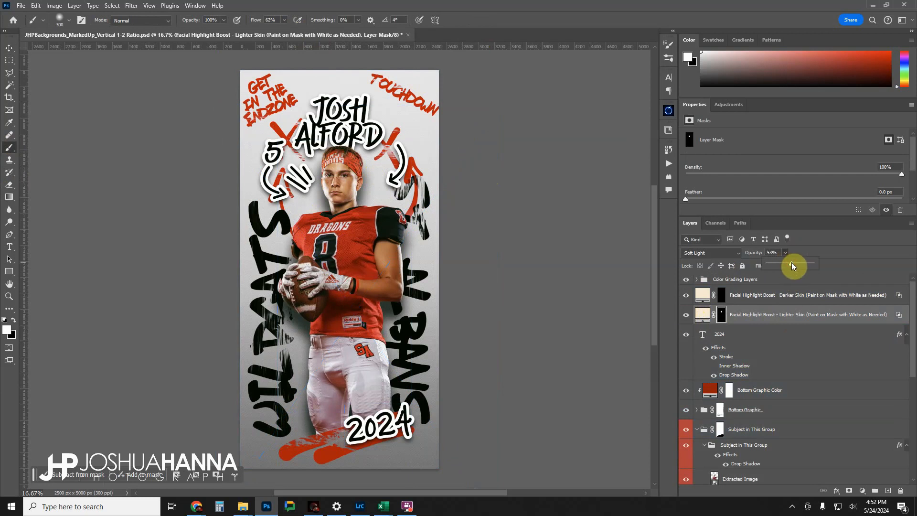
{"action": "mouse_move", "coordinate": [792, 264]}
{"action": "left_mouse_down"}
{"action": "mouse_move", "coordinate": [802, 264]}
{"action": "mouse_move", "coordinate": [795, 267]}
{"action": "left_mouse_up"}
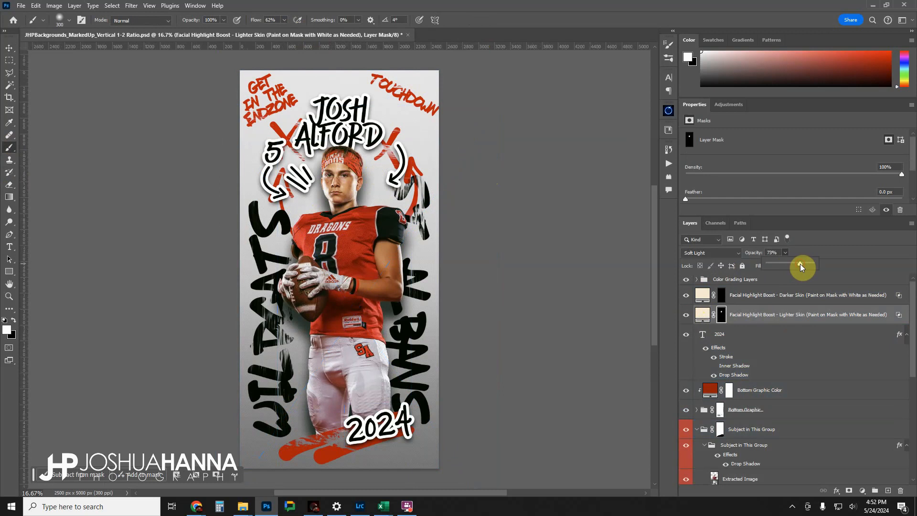
{"action": "left_click", "coordinate": [13, 319]}
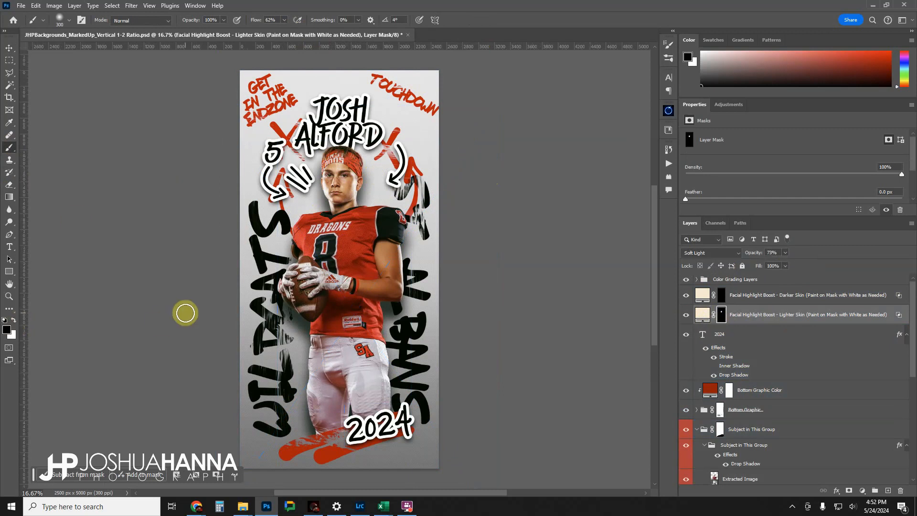
{"action": "key", "text": "bracketleft"}
{"action": "key", "text": "bracketleft"}
{"action": "key", "text": "bracketleft"}
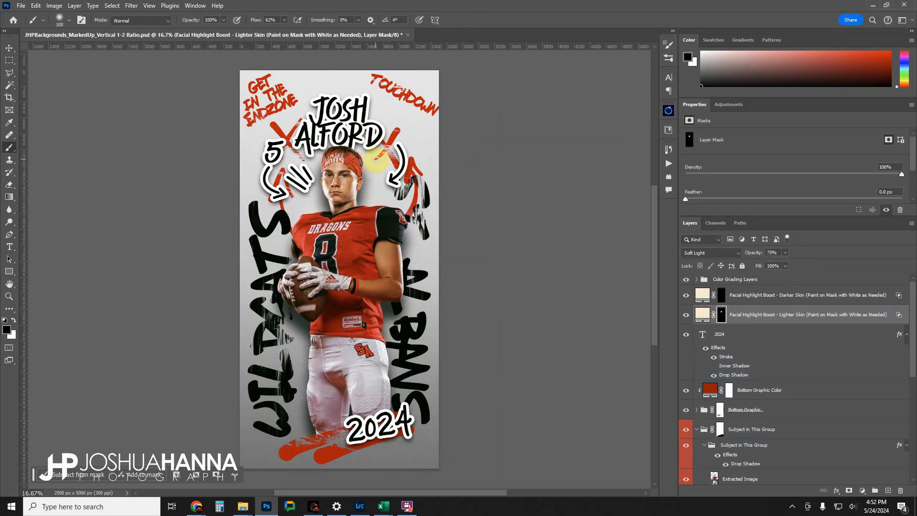
- Compare the athlete's face with the Facial Highlight Boost - Lighter Skin layer hidden and shown
{"action": "left_click", "coordinate": [687, 315]}
{"action": "left_click", "coordinate": [687, 315]}
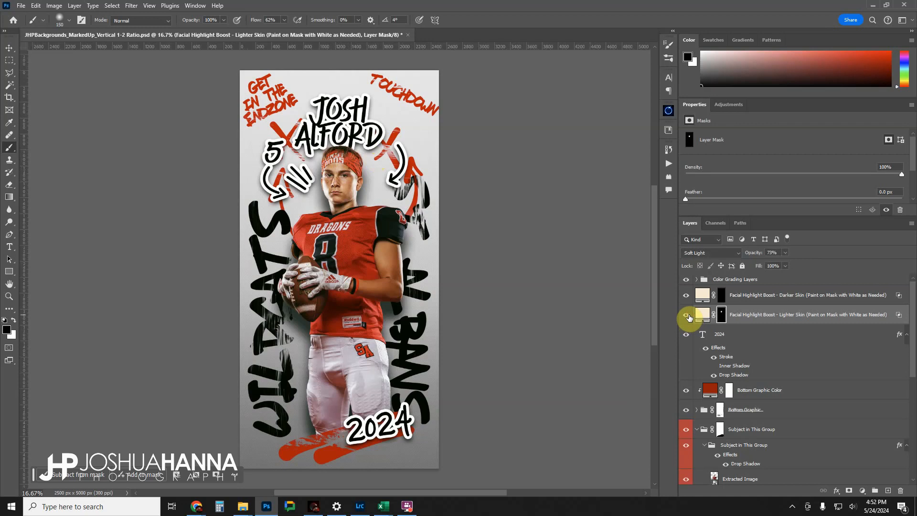
{"action": "left_click", "coordinate": [687, 315]}
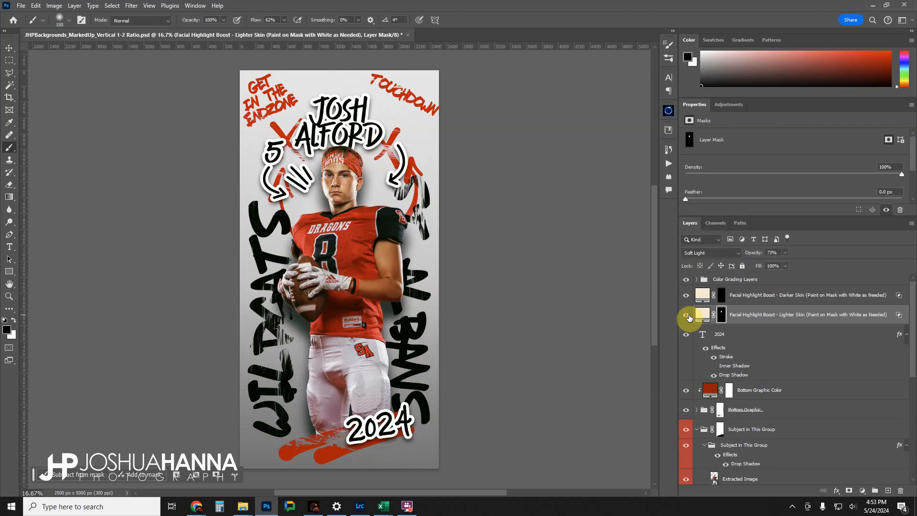